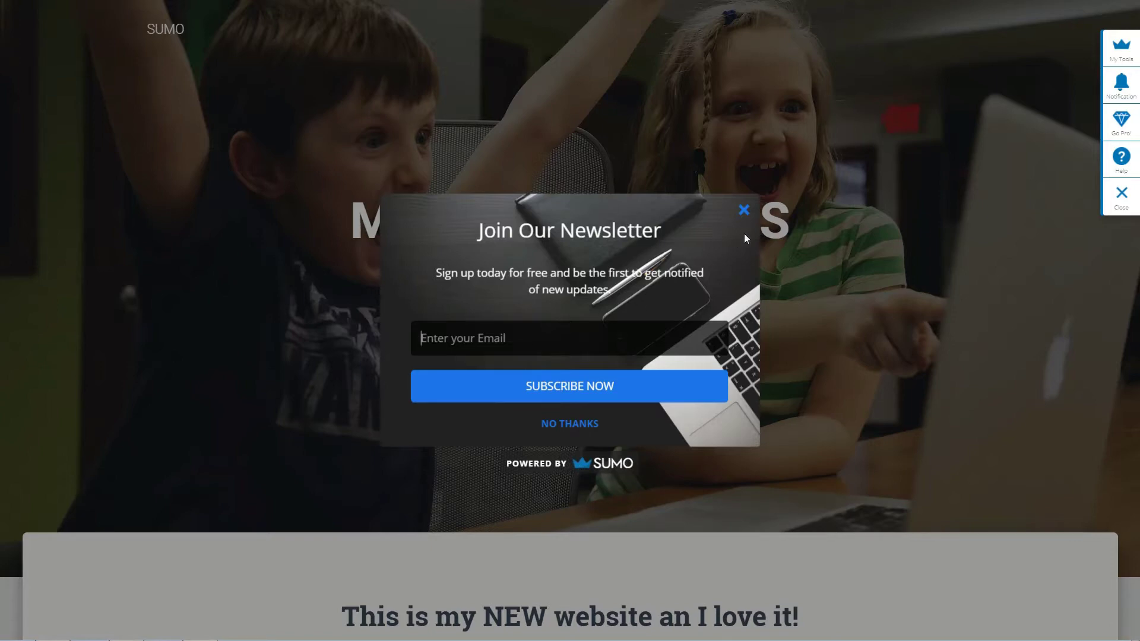
Type a test email address into the popup's Enter your Email field.
{"action": "left_click", "coordinate": [472, 339]}
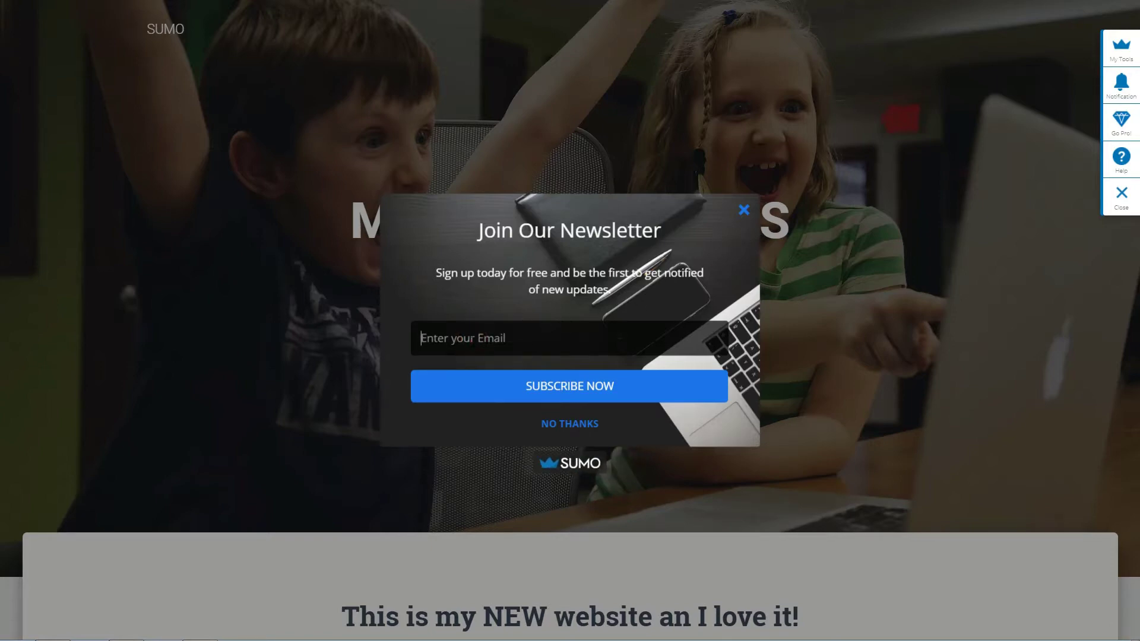
{"action": "type", "text": "testedemailonline"}
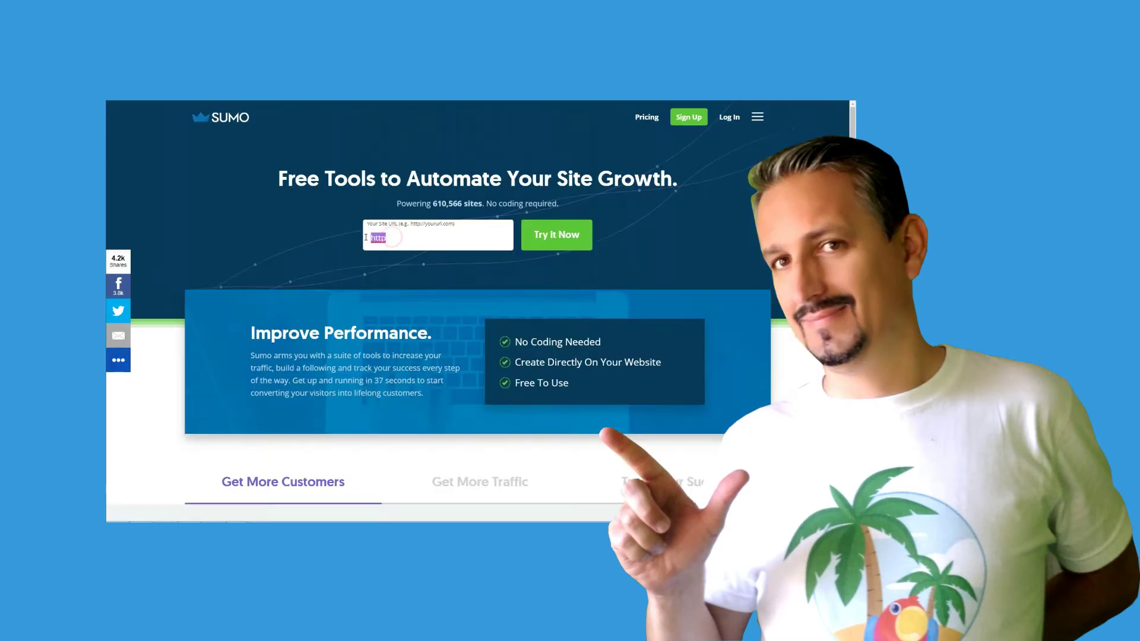
{"action": "type", "text": "http://yoursite.com"}
{"action": "key", "text": "Return"}
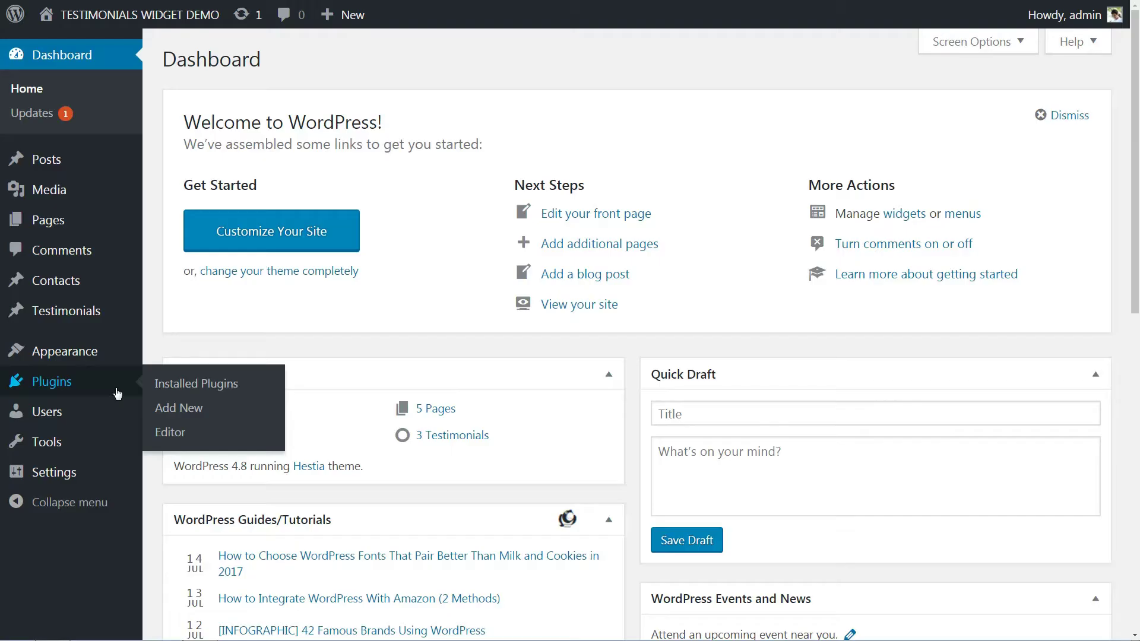
{"action": "left_click", "coordinate": [178, 408]}
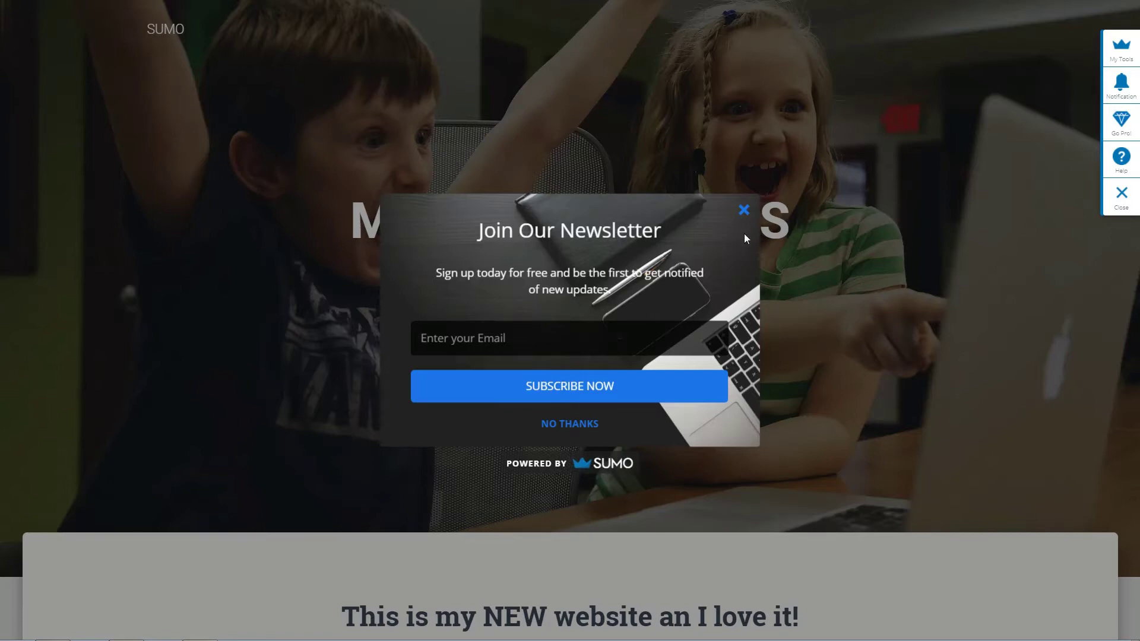
Re-enter a test email in the popup, then open Sumo's List Builder forms page.
{"action": "left_click", "coordinate": [472, 342]}
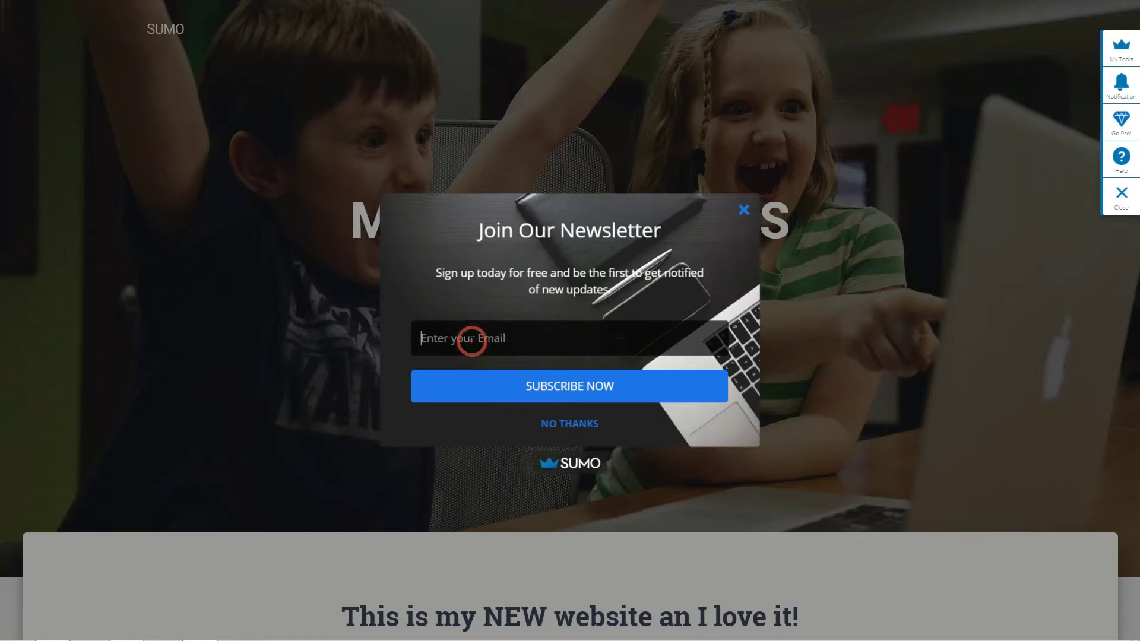
{"action": "type", "text": "testedemai"}
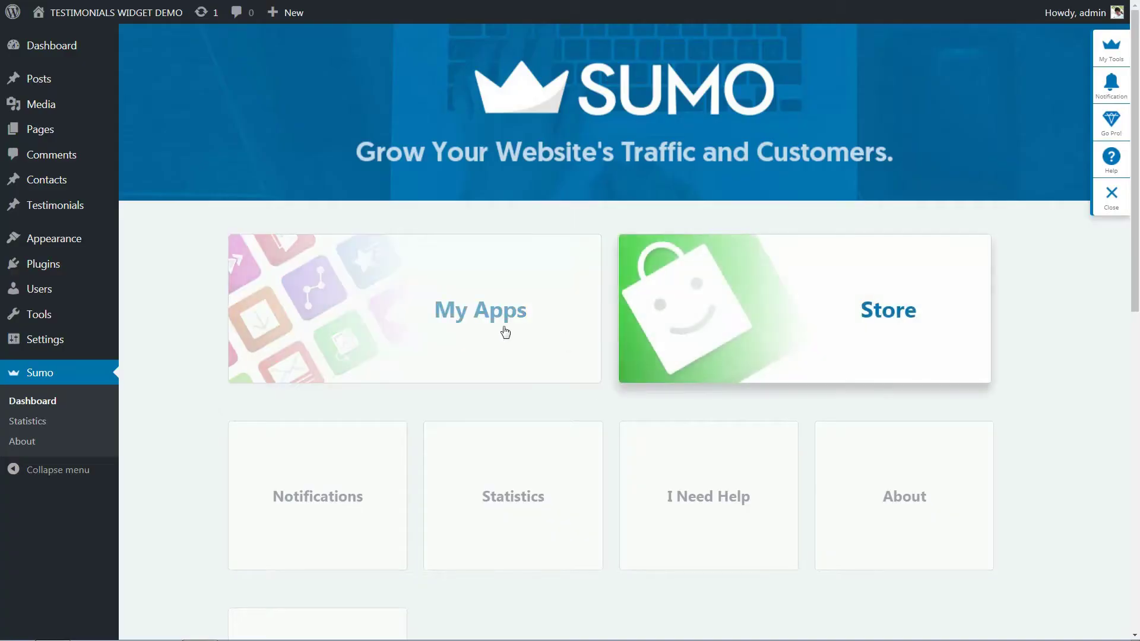
{"action": "left_click", "coordinate": [463, 313]}
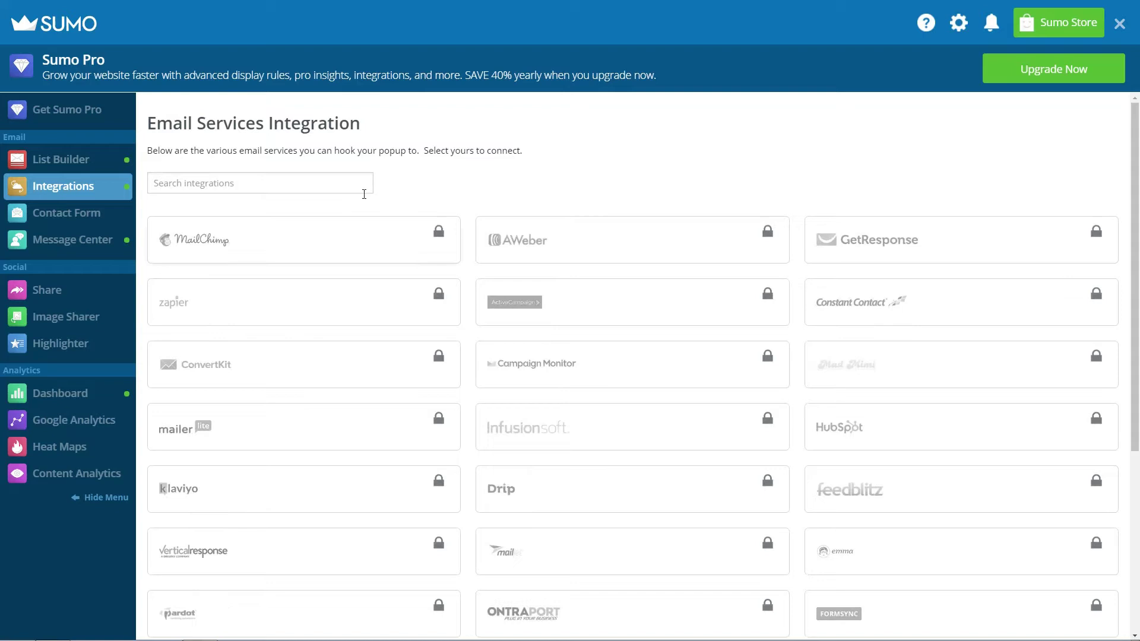
{"action": "left_click", "coordinate": [69, 169]}
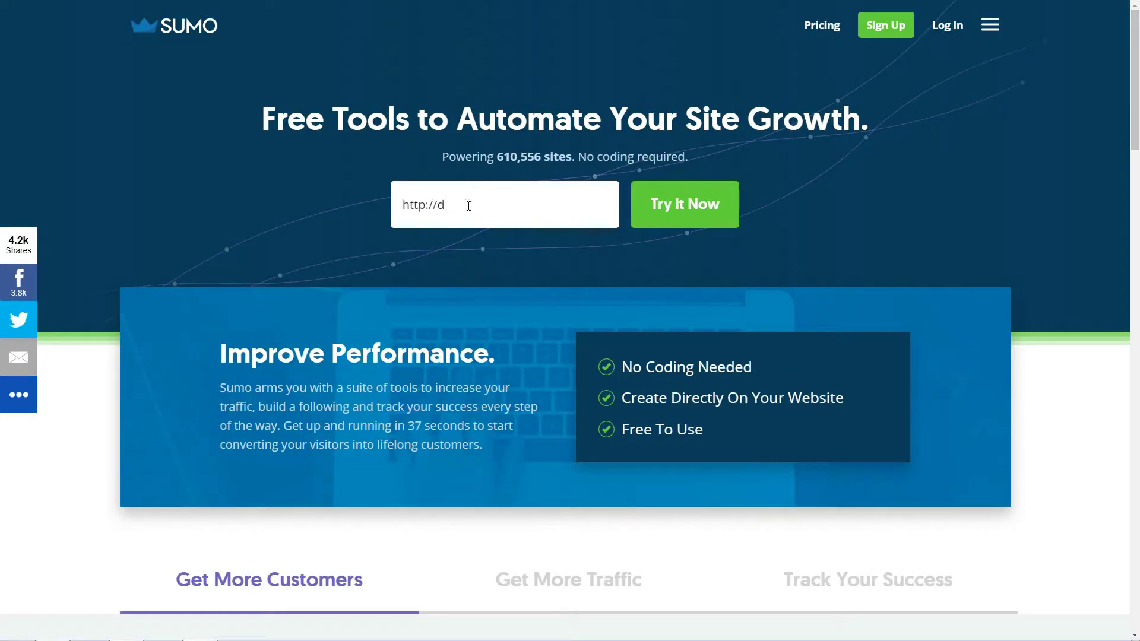
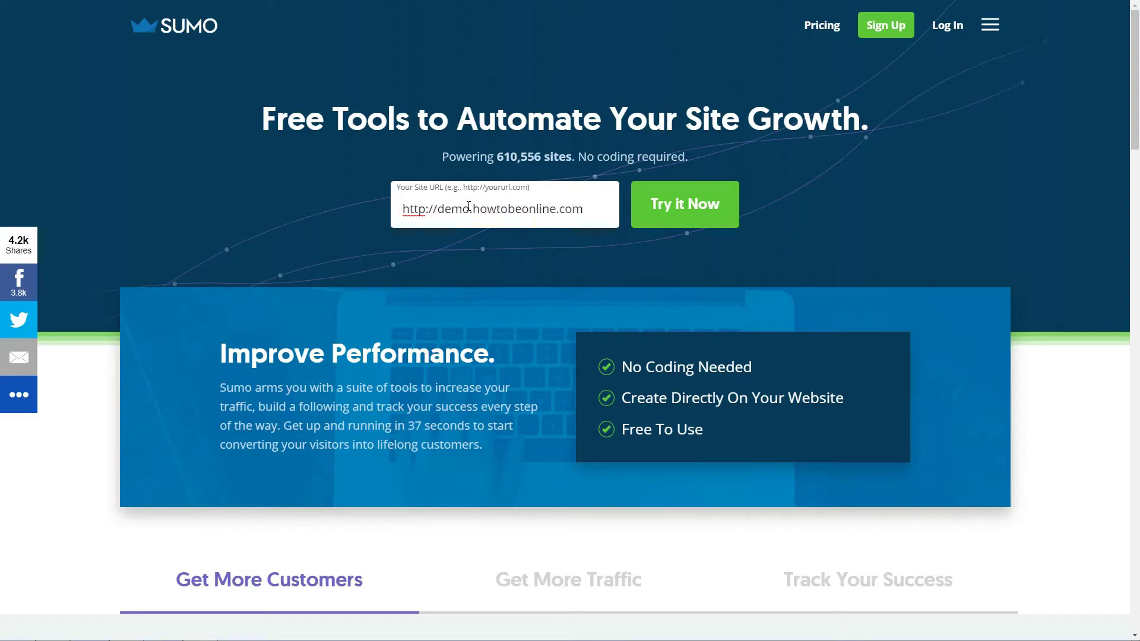
{"action": "left_click", "coordinate": [684, 203]}
{"action": "left_click", "coordinate": [495, 289]}
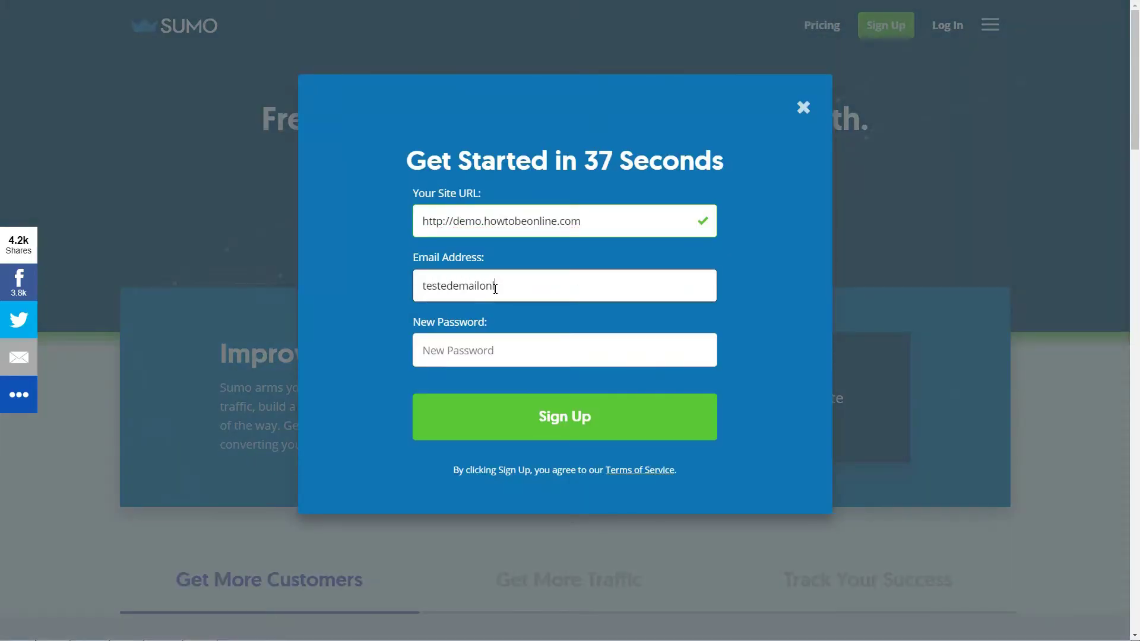
{"action": "key", "text": "Tab"}
{"action": "key", "text": "ctrl+v"}
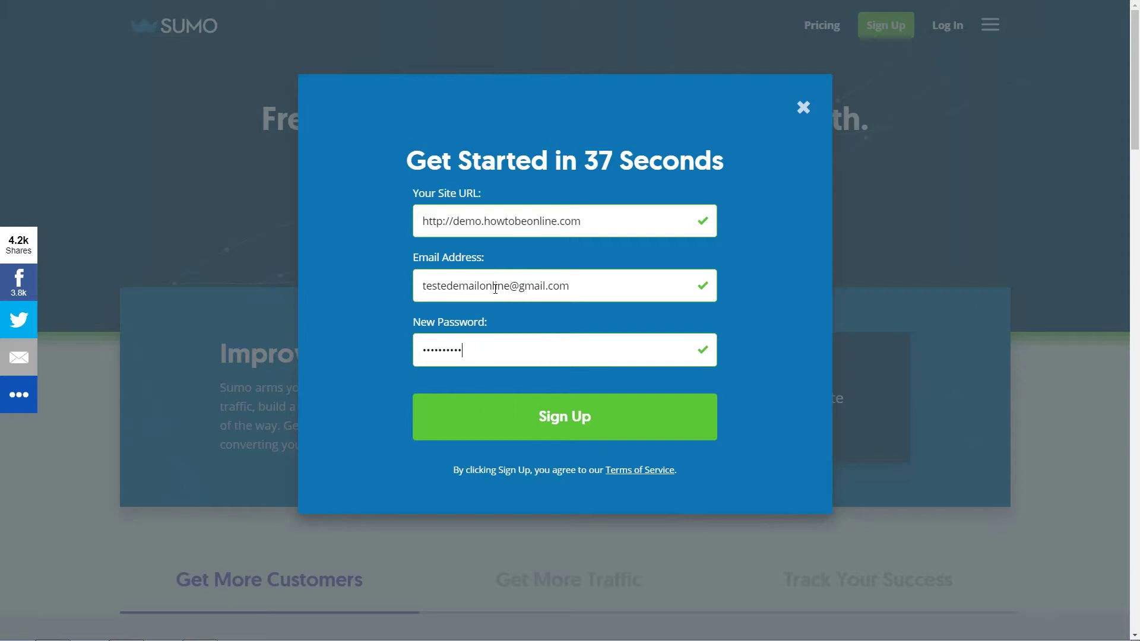
{"action": "left_click", "coordinate": [560, 429]}
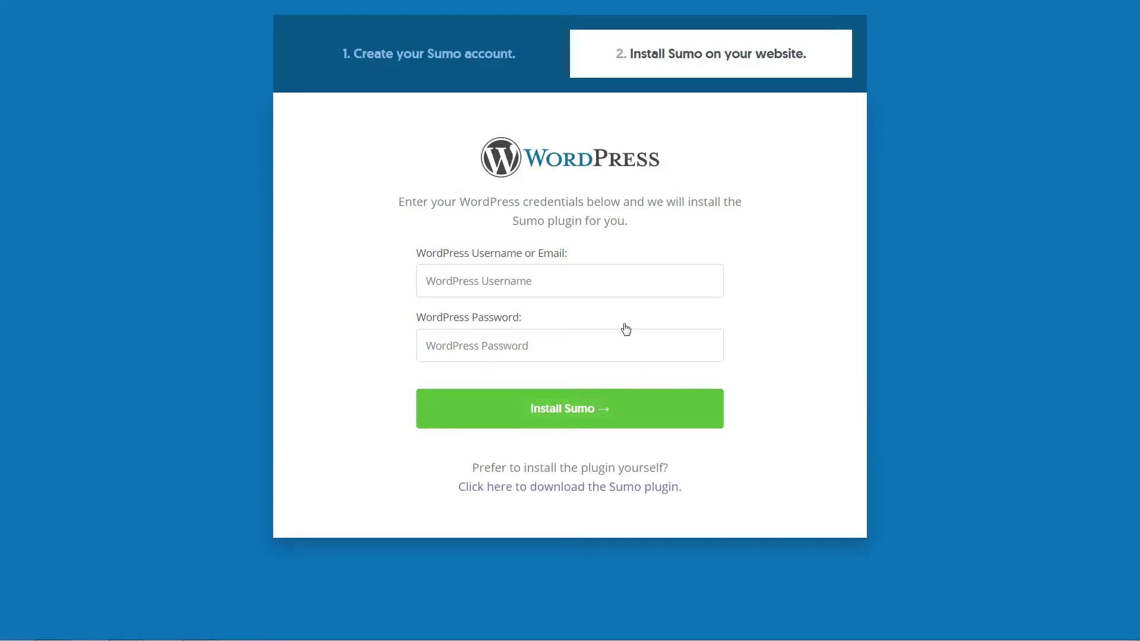
Enter the WordPress admin username and password and install the Sumo plugin.
{"action": "left_click", "coordinate": [484, 279]}
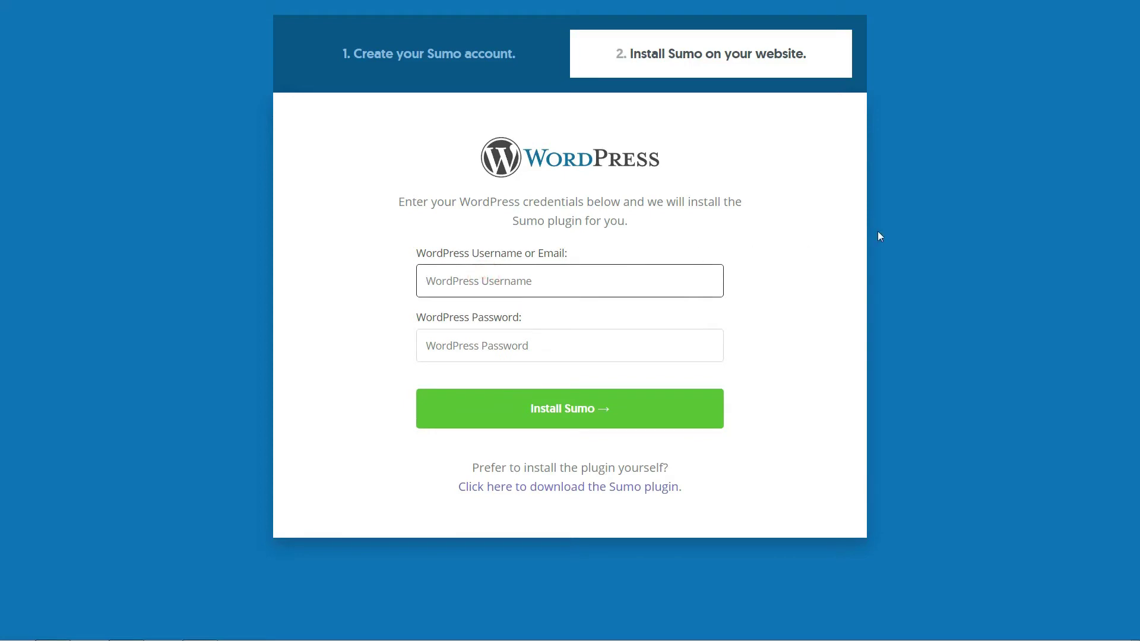
{"action": "type", "text": "admin"}
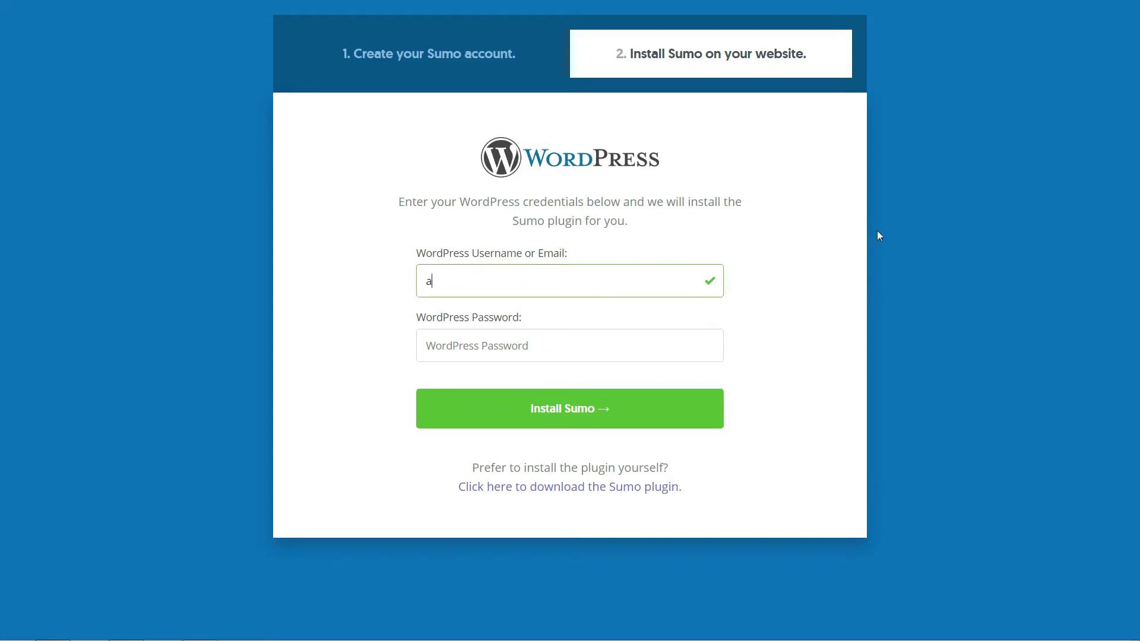
{"action": "key", "text": "Tab"}
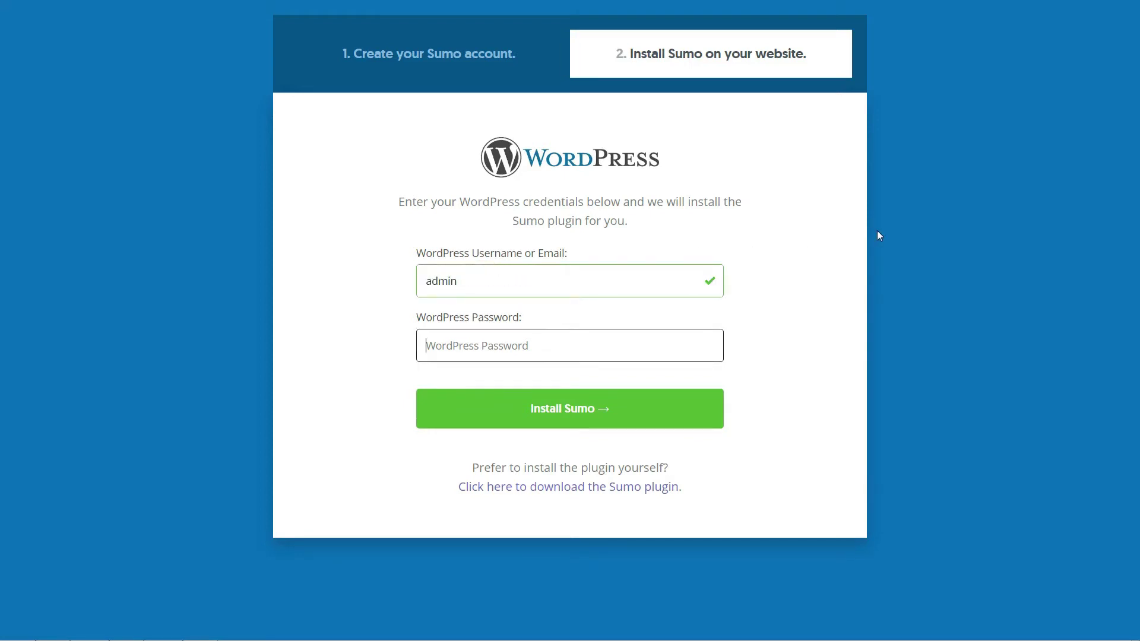
{"action": "type", "text": "•"}
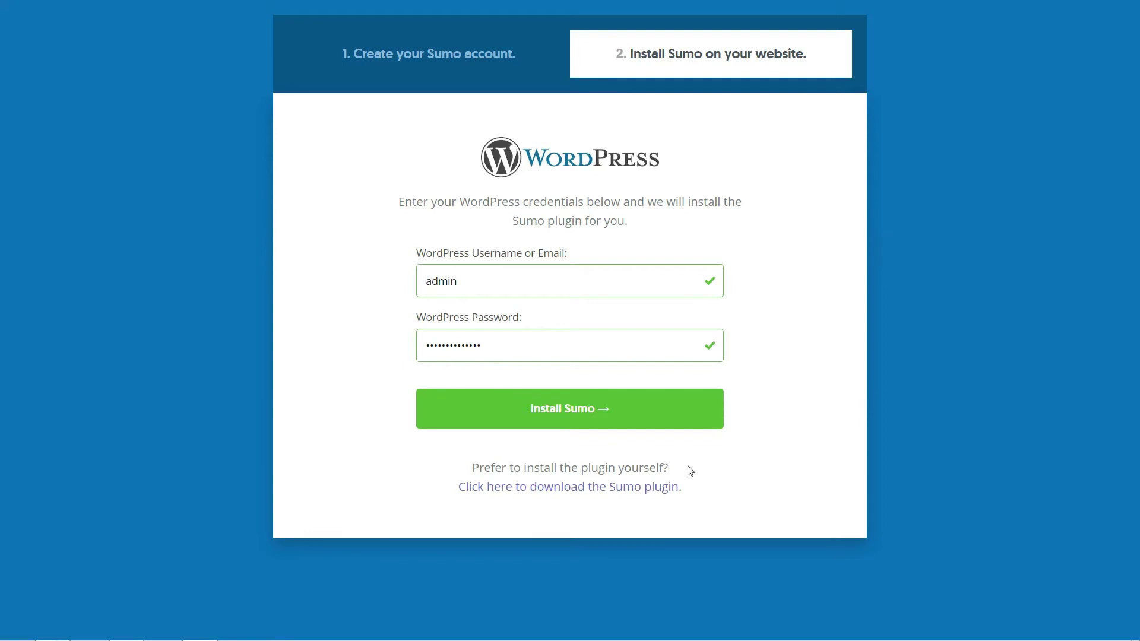
{"action": "left_click", "coordinate": [581, 427]}
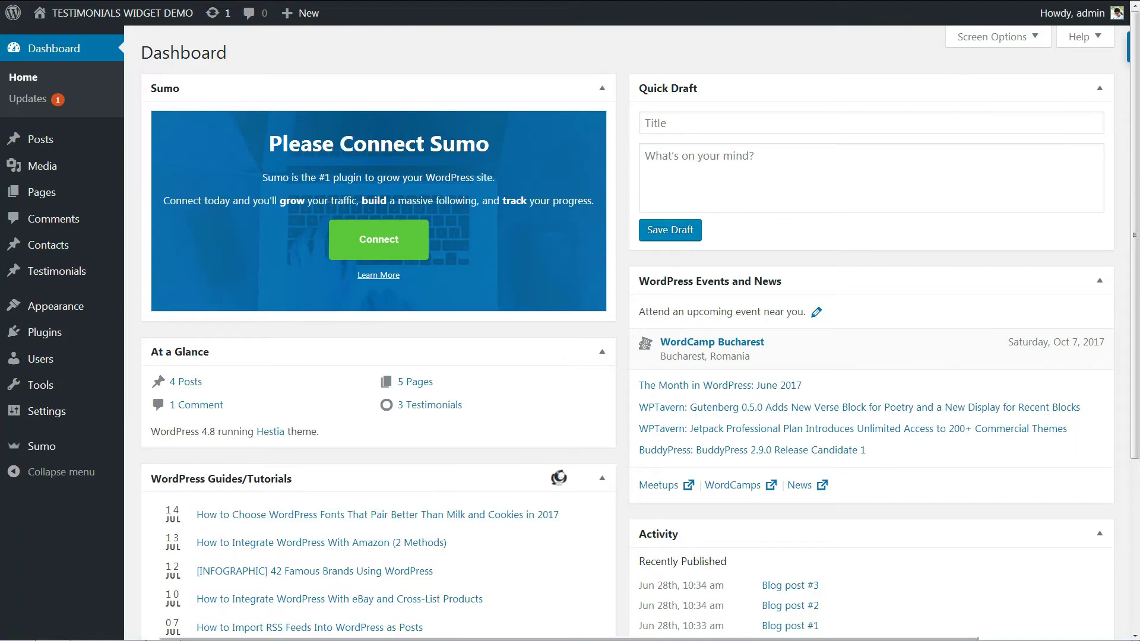
Connect Sumo from the dashboard widget using the pasted Sumo account password.
{"action": "left_click", "coordinate": [383, 245]}
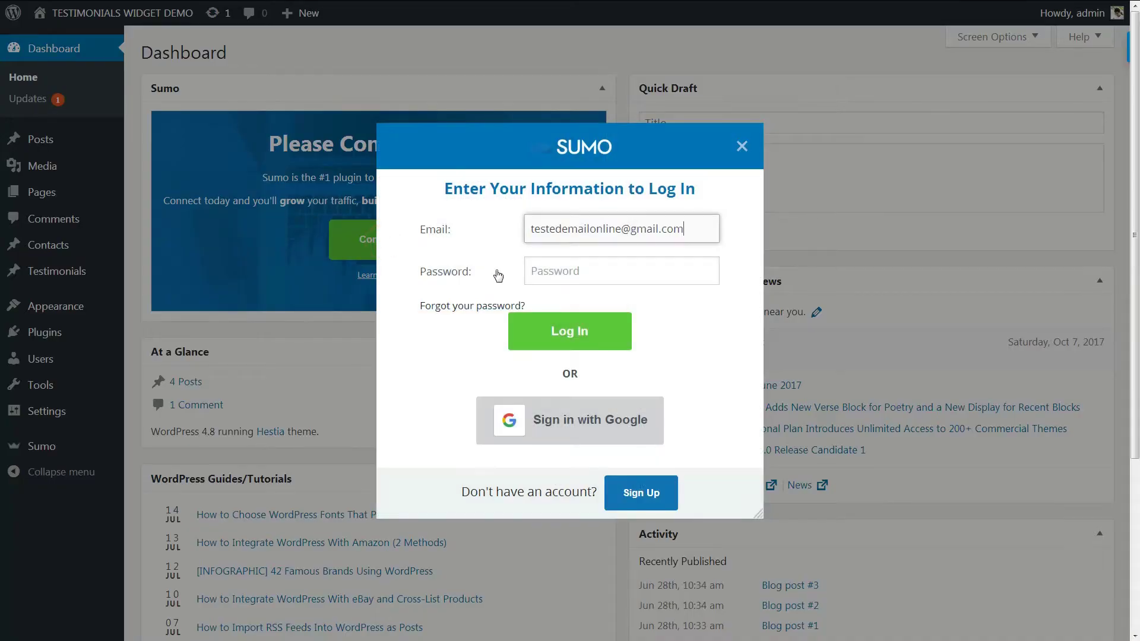
{"action": "left_click", "coordinate": [562, 276]}
{"action": "key", "text": "ctrl+v"}
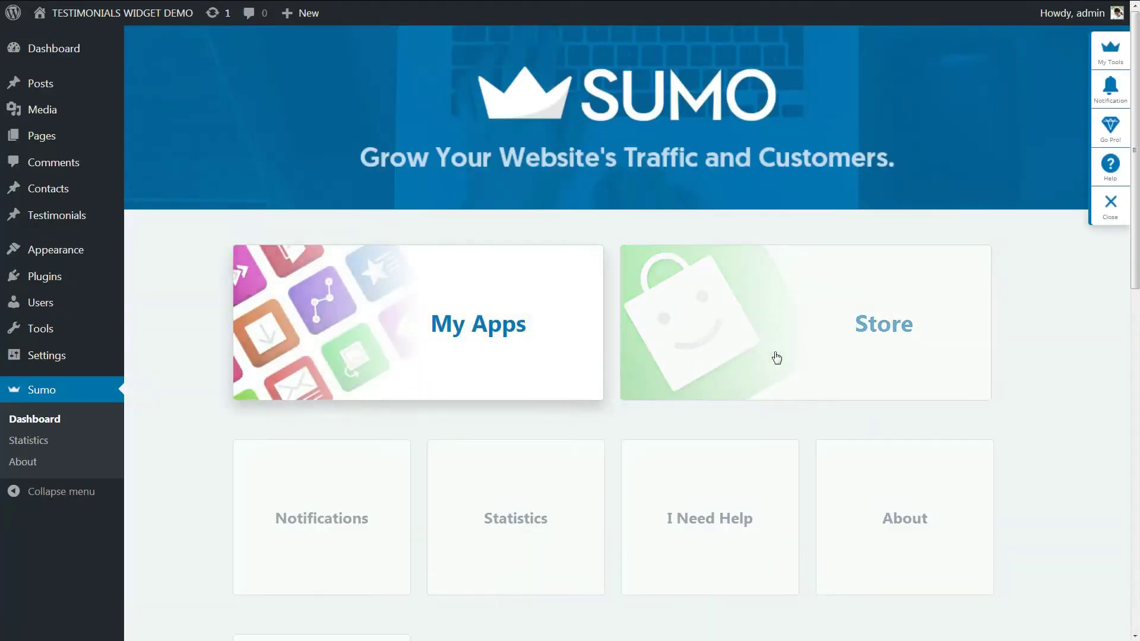
Open My Apps and continue with the free Sumo Basic plan.
{"action": "left_click", "coordinate": [496, 325]}
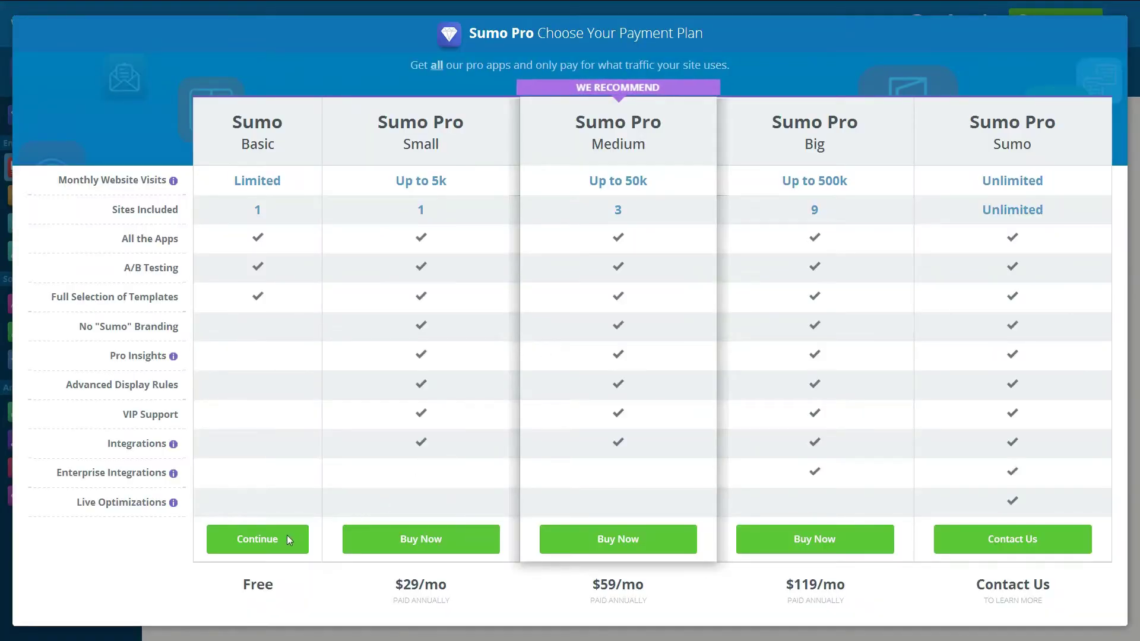
{"action": "left_click", "coordinate": [260, 538]}
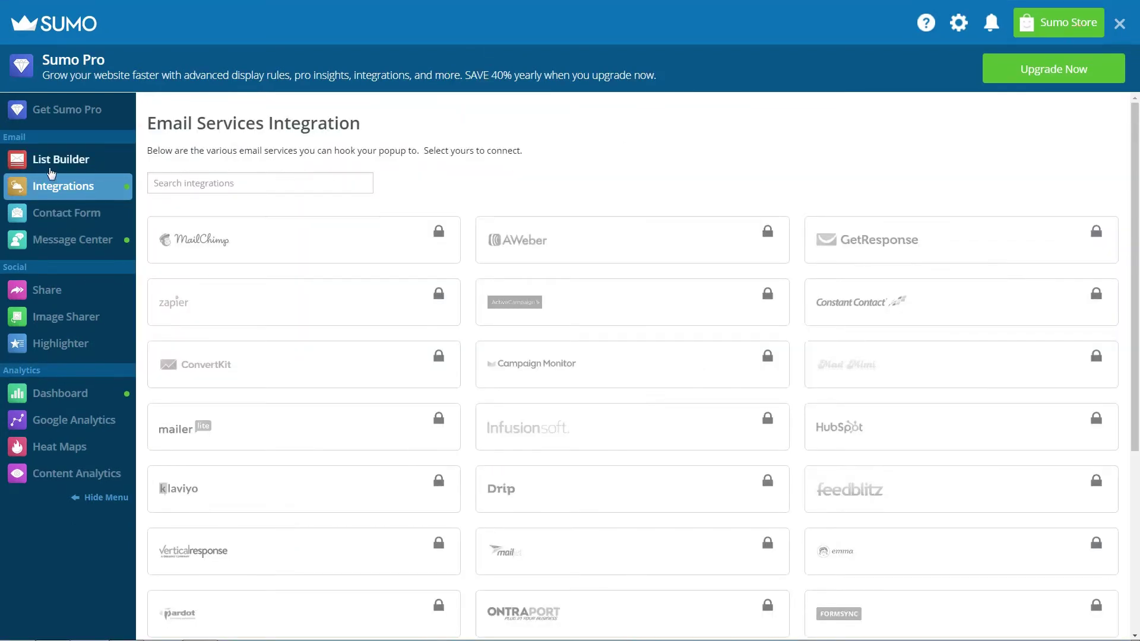
Activate the List Builder and preview the Call to Action and Social Shares goals.
{"action": "left_click", "coordinate": [51, 169]}
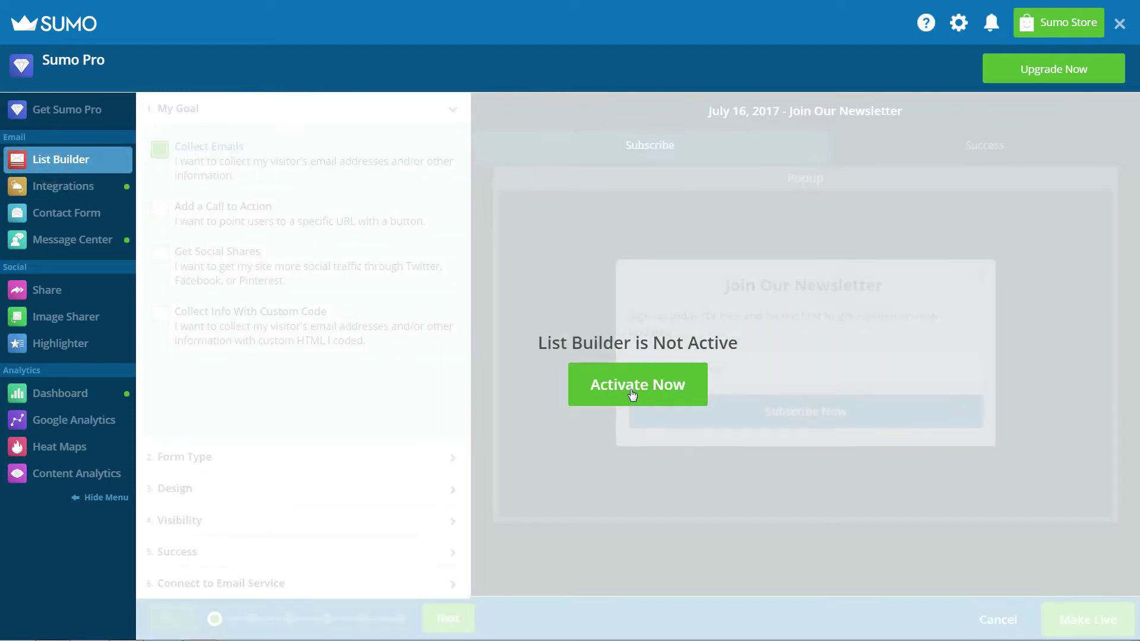
{"action": "left_click", "coordinate": [627, 392]}
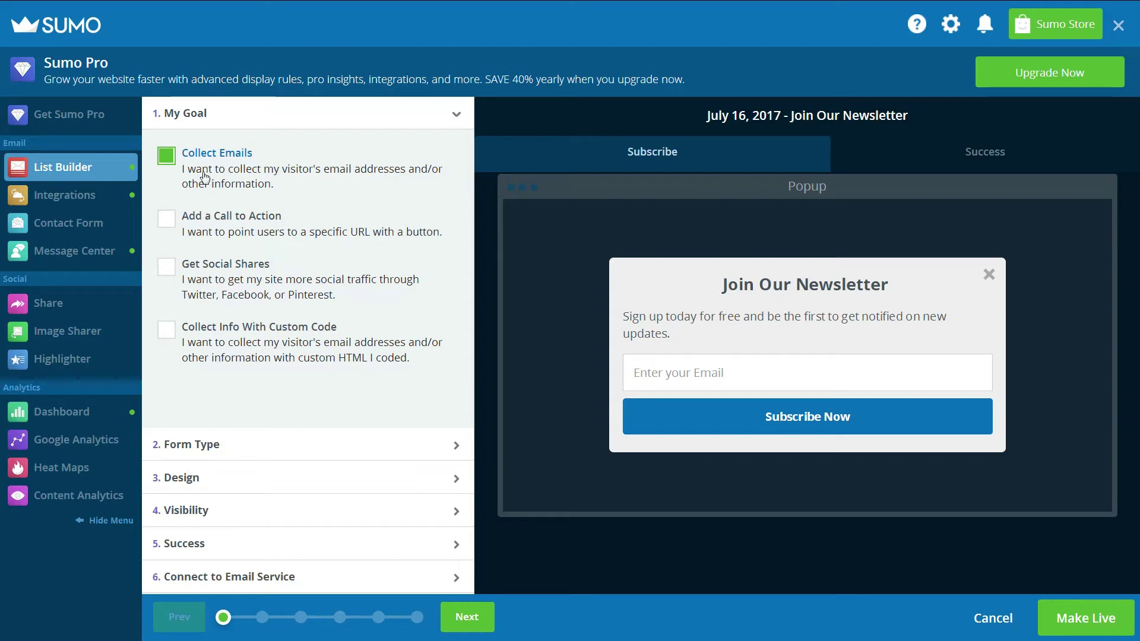
{"action": "left_click", "coordinate": [166, 220]}
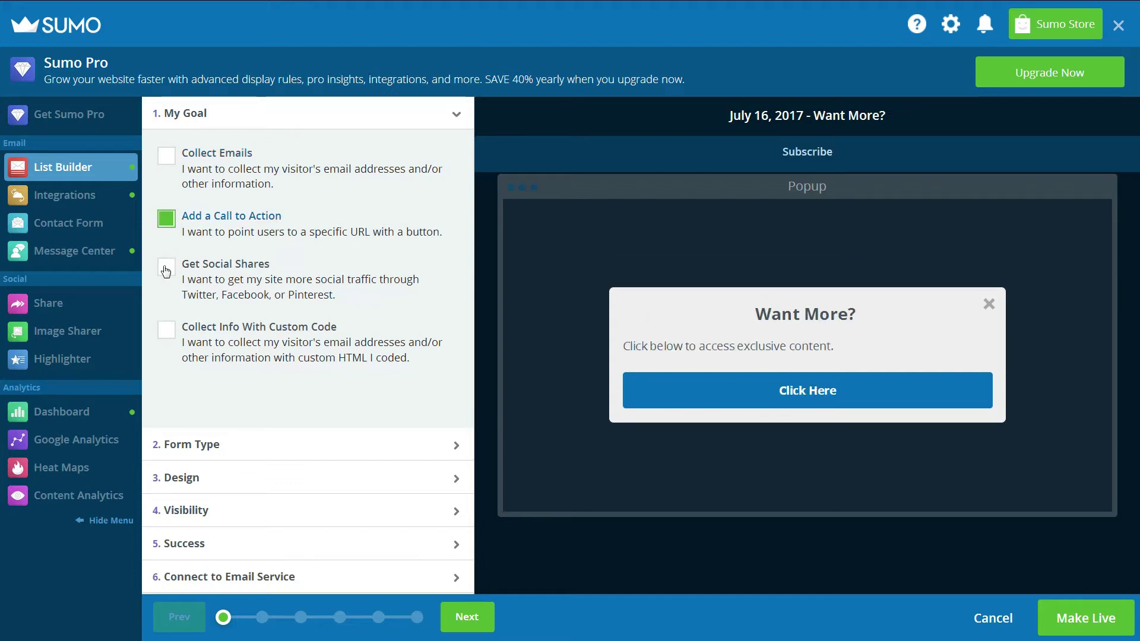
{"action": "left_click", "coordinate": [166, 268]}
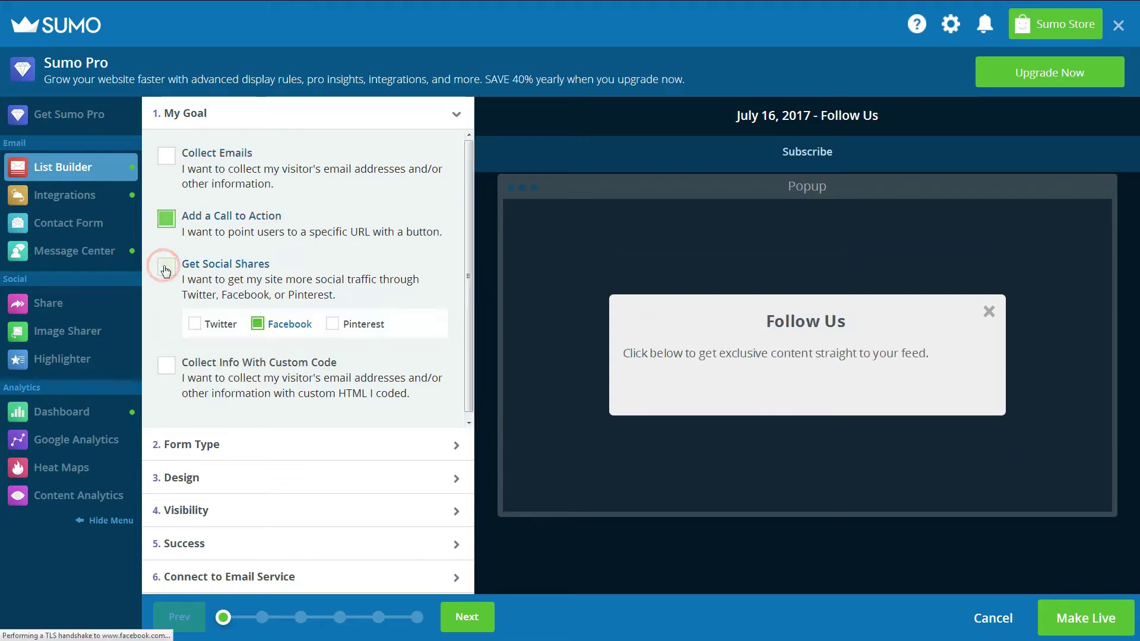
Toggle the Twitter, Facebook and Pinterest follow options, then inspect the Custom Code HTML box.
{"action": "left_click", "coordinate": [193, 323]}
{"action": "left_click", "coordinate": [255, 324]}
{"action": "left_click", "coordinate": [332, 324]}
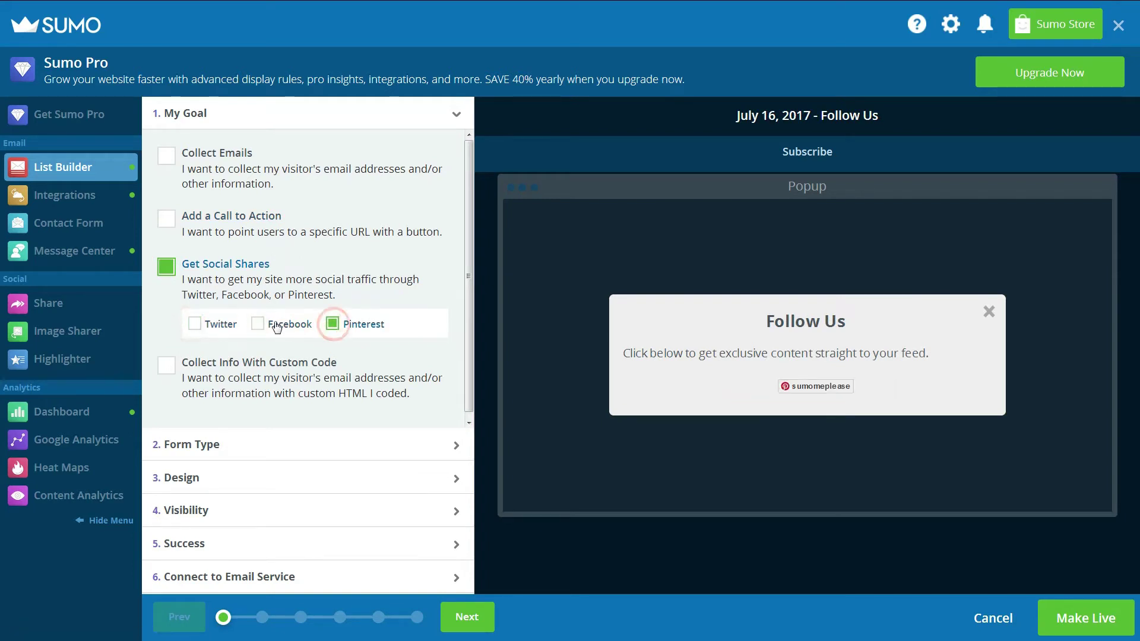
{"action": "left_click", "coordinate": [257, 324]}
{"action": "left_click", "coordinate": [165, 373]}
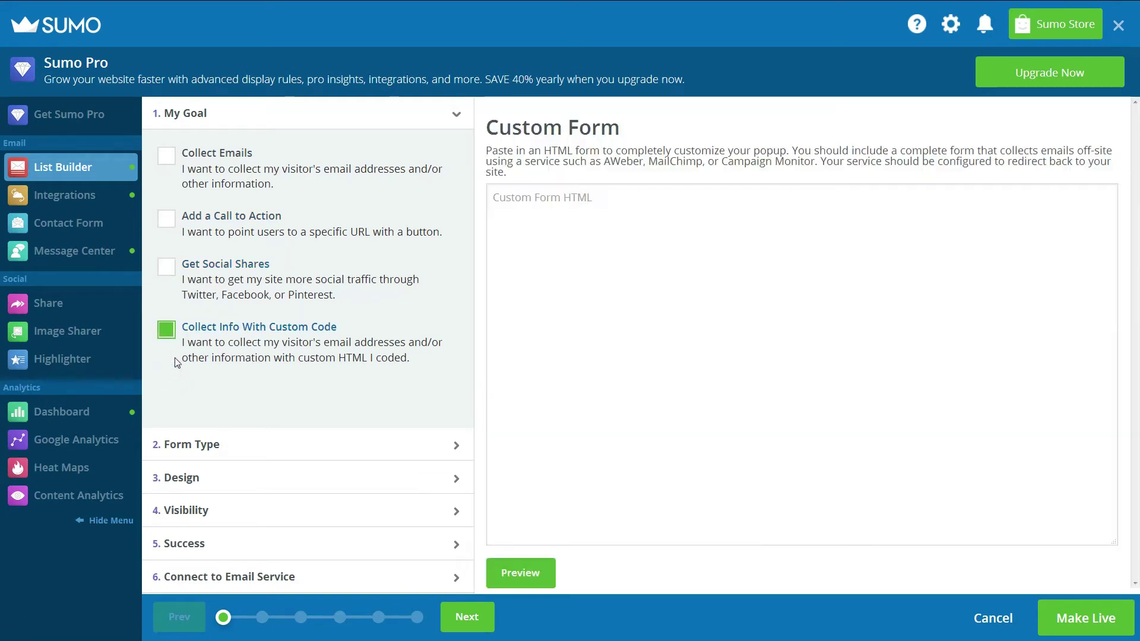
{"action": "left_click", "coordinate": [498, 198]}
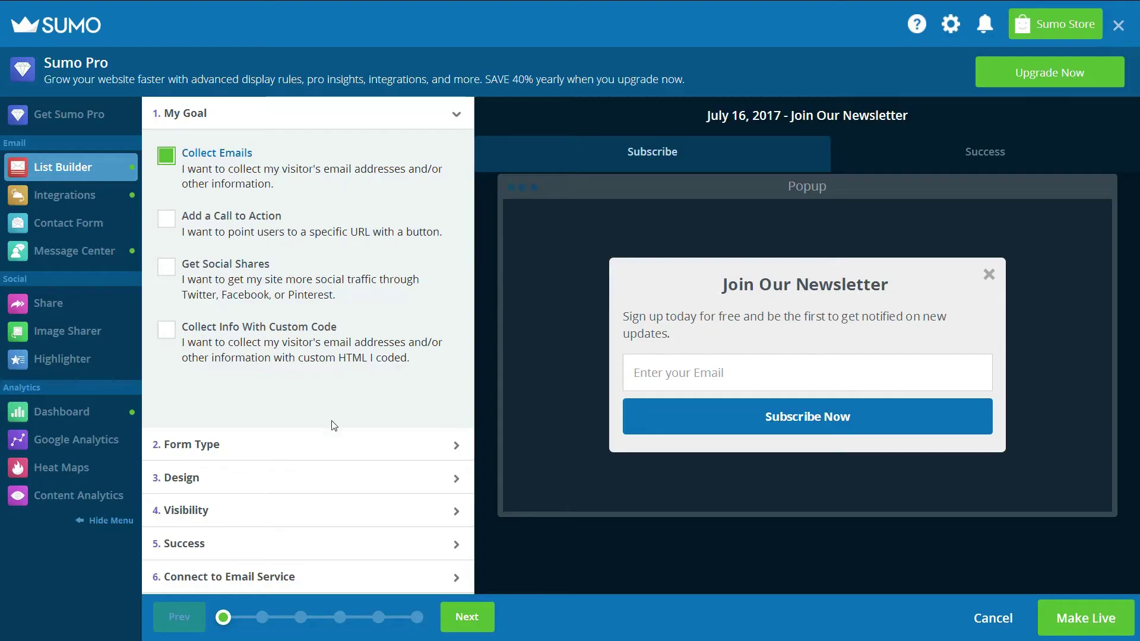
Open Form Type and preview the Scroll Box option.
{"action": "left_click", "coordinate": [454, 445]}
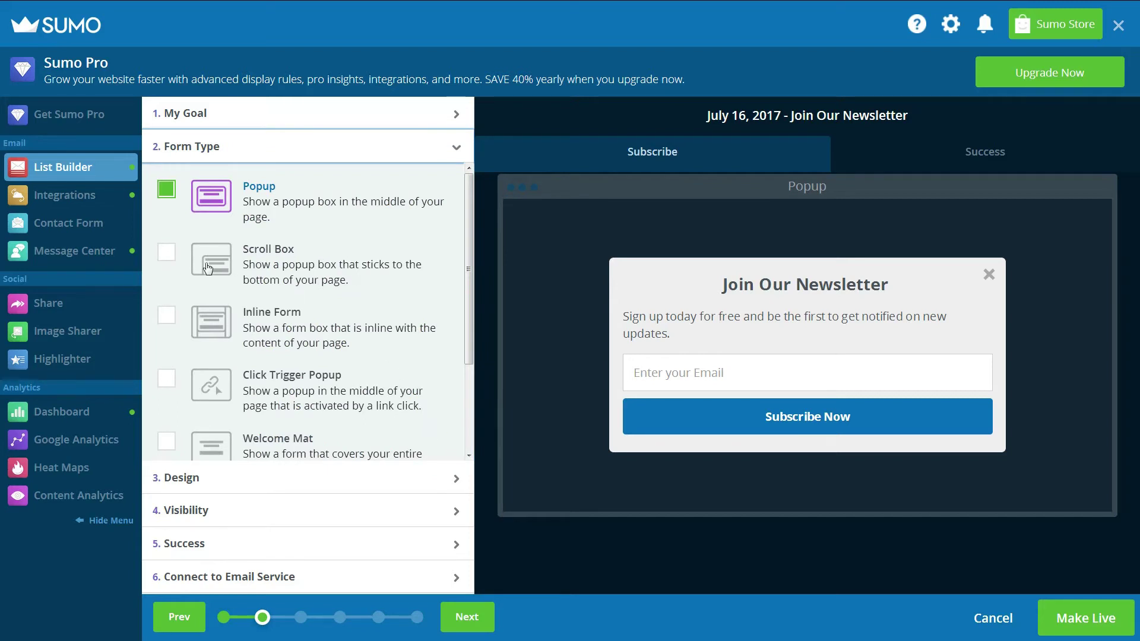
{"action": "left_click", "coordinate": [166, 254]}
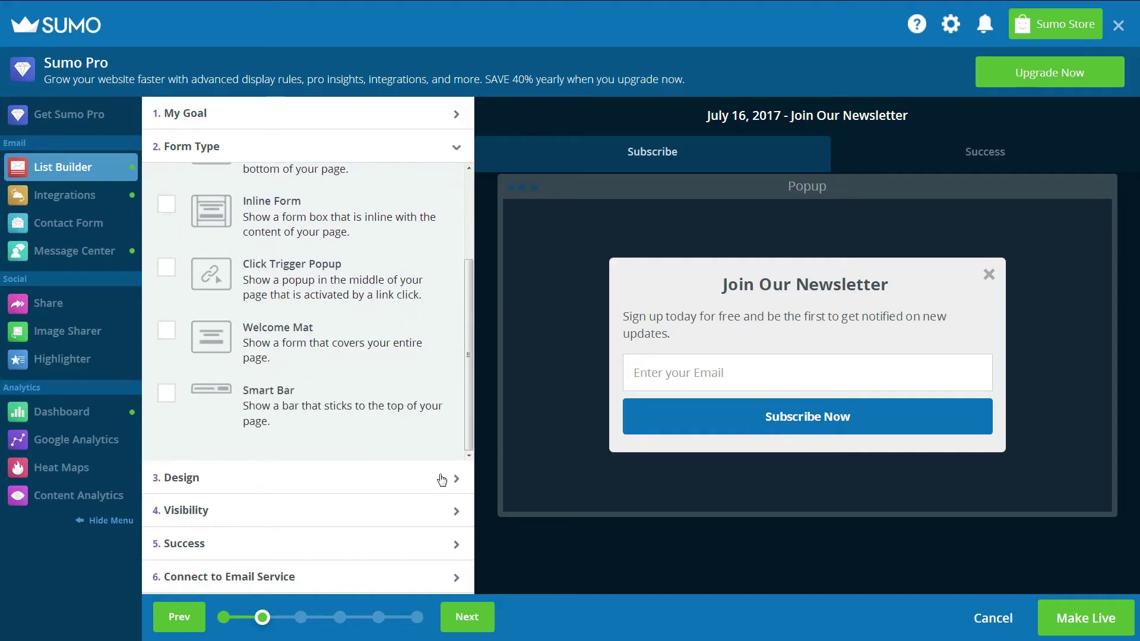
Try the Atomic and Boost templates and set the popup size to SumoSize - Fullscreen.
{"action": "left_click", "coordinate": [451, 478]}
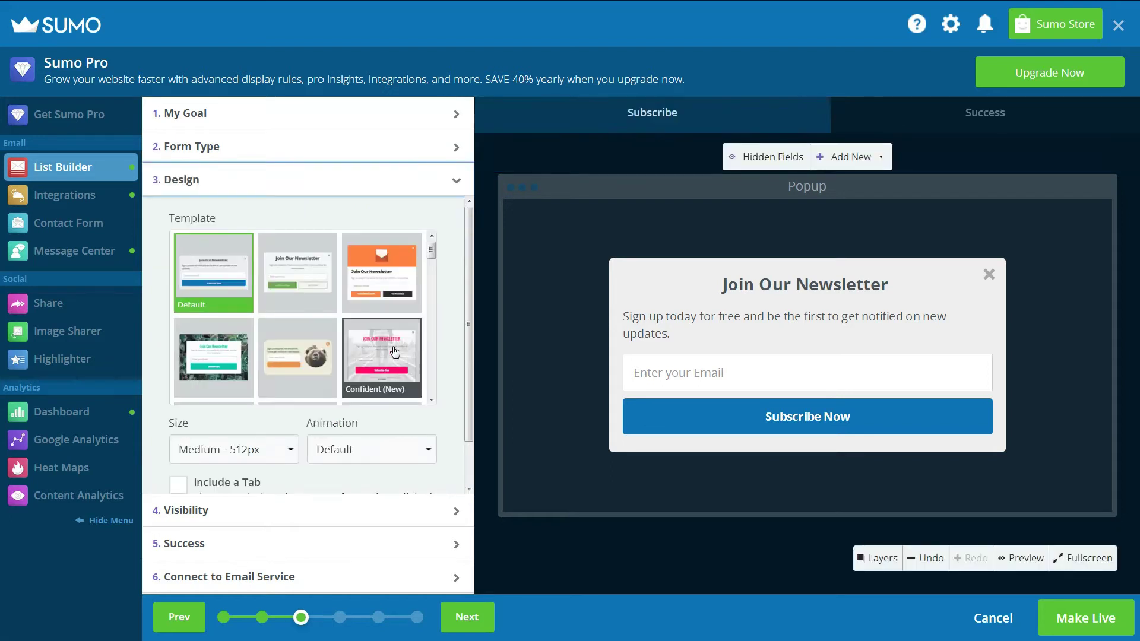
{"action": "left_click", "coordinate": [294, 270]}
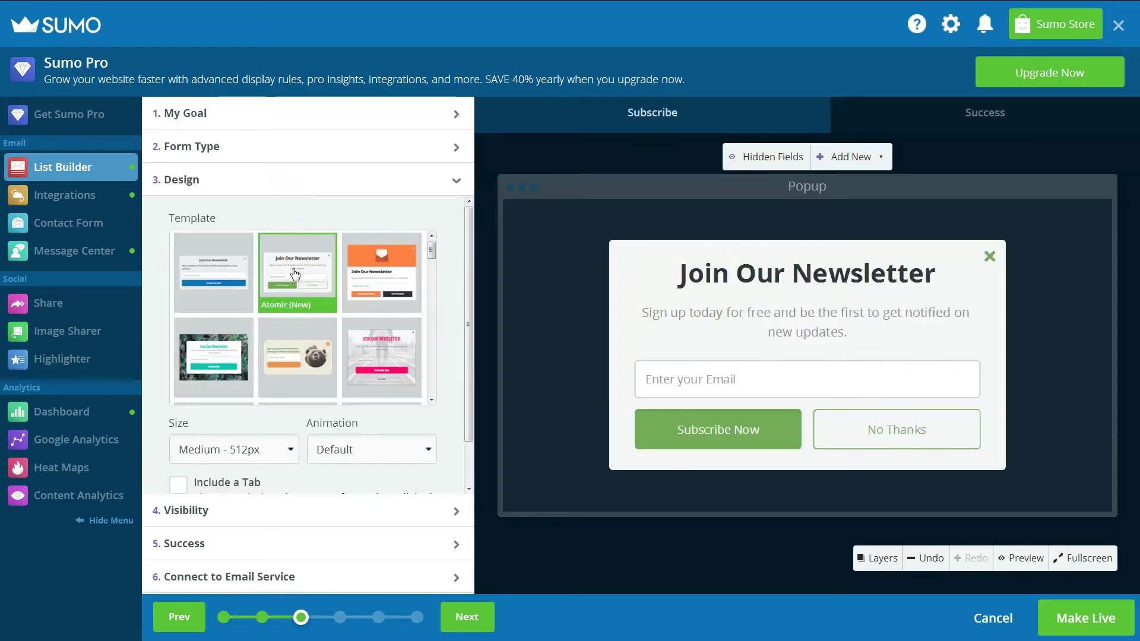
{"action": "left_click", "coordinate": [371, 275]}
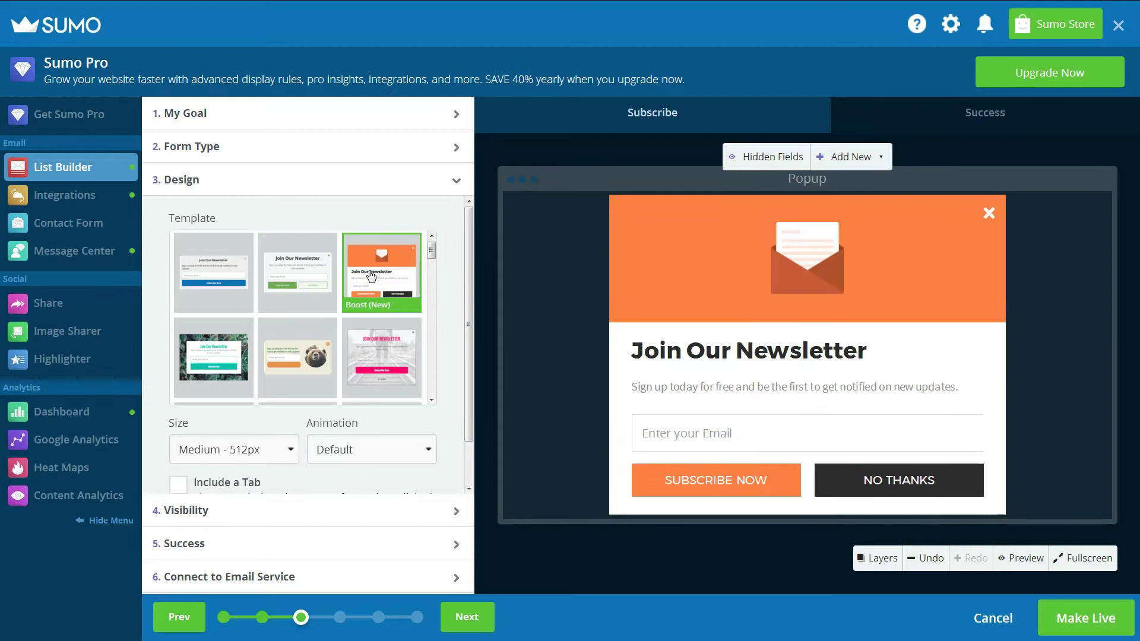
{"action": "scroll", "coordinate": [371, 275], "scroll_direction": "down", "scroll_amount": 5}
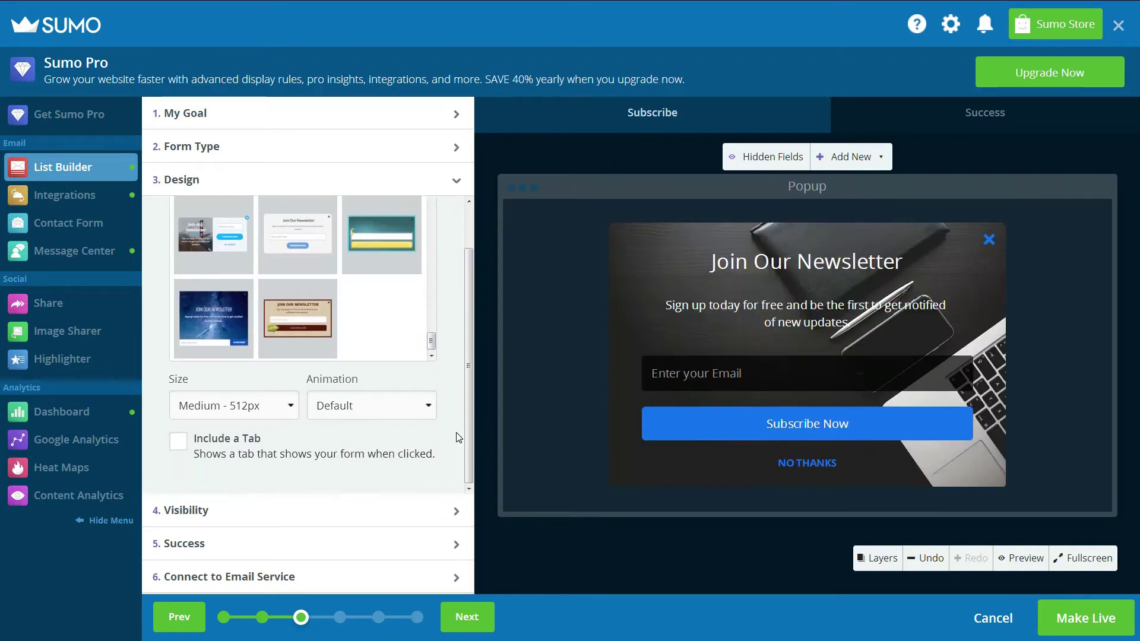
{"action": "left_click", "coordinate": [284, 406]}
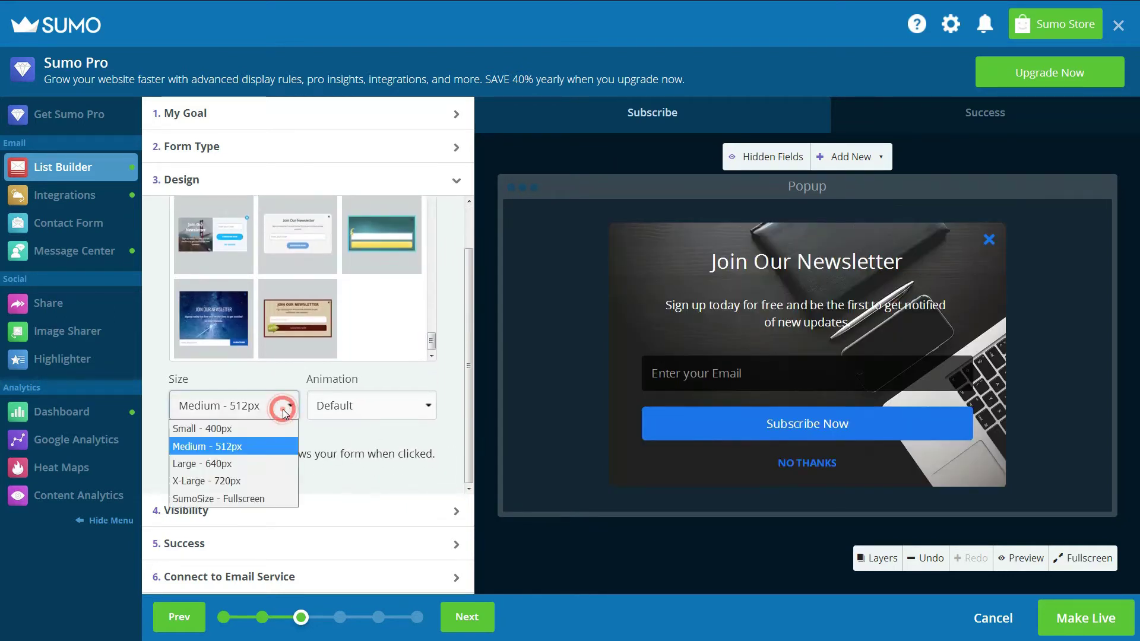
{"action": "left_click", "coordinate": [272, 498]}
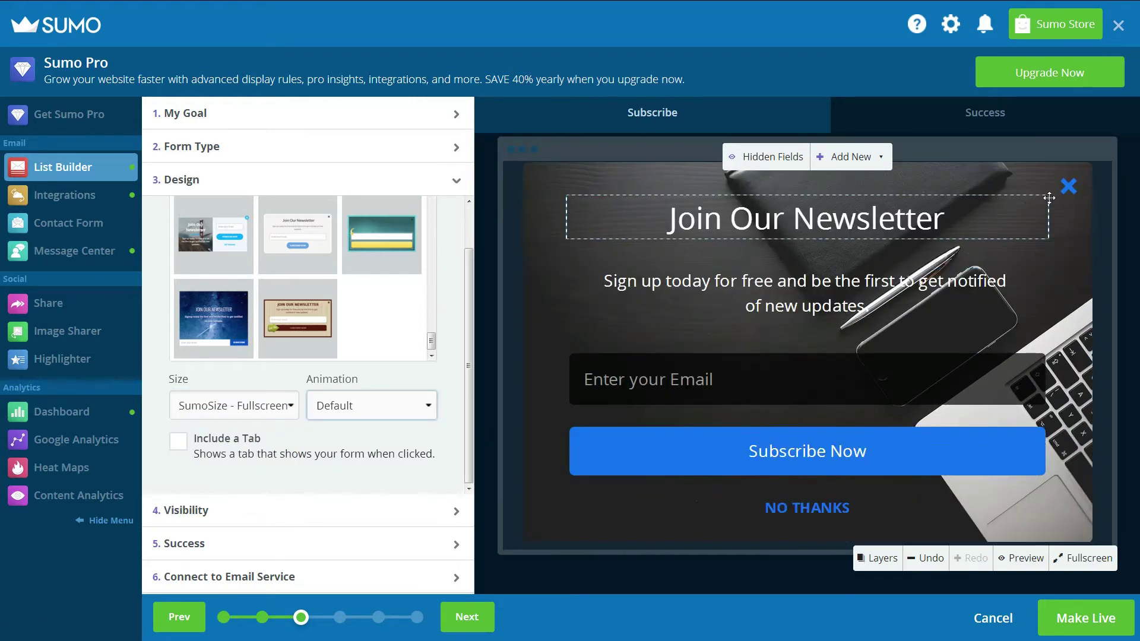
{"action": "left_click", "coordinate": [854, 160]}
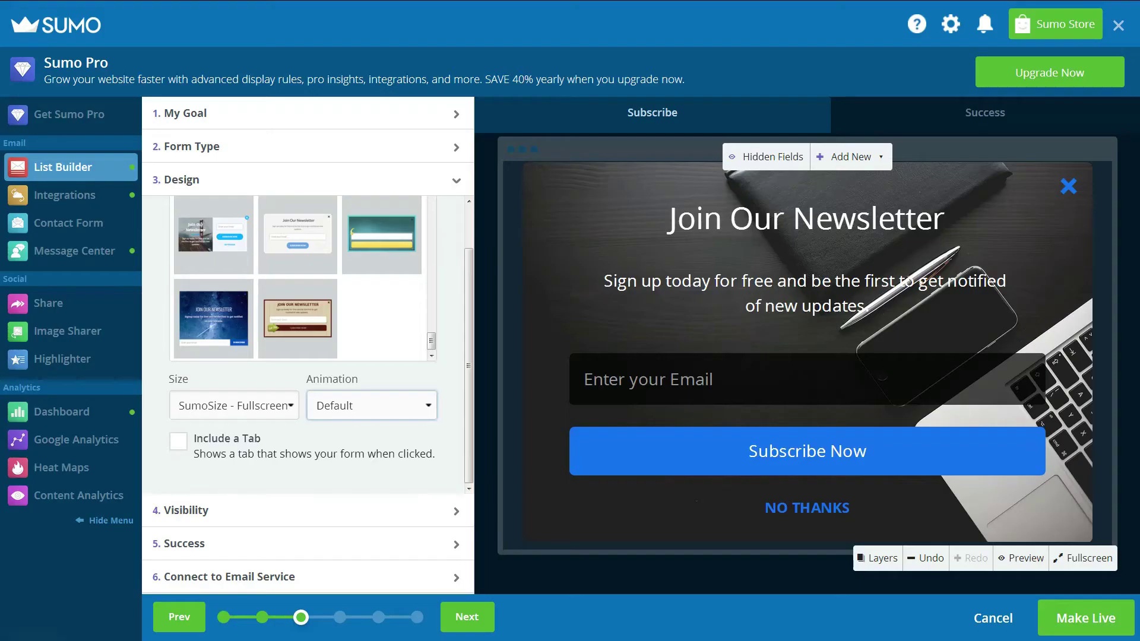
Keep the popup's visibility in Manual Mode and show it when the user leaves.
{"action": "left_click", "coordinate": [455, 510]}
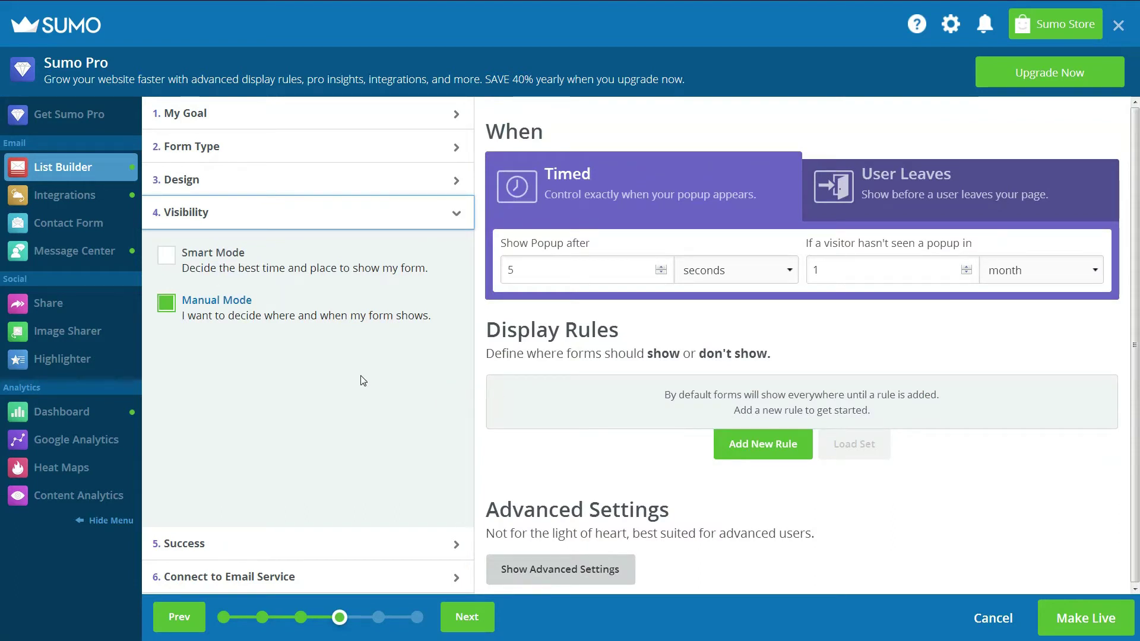
{"action": "left_click", "coordinate": [168, 255]}
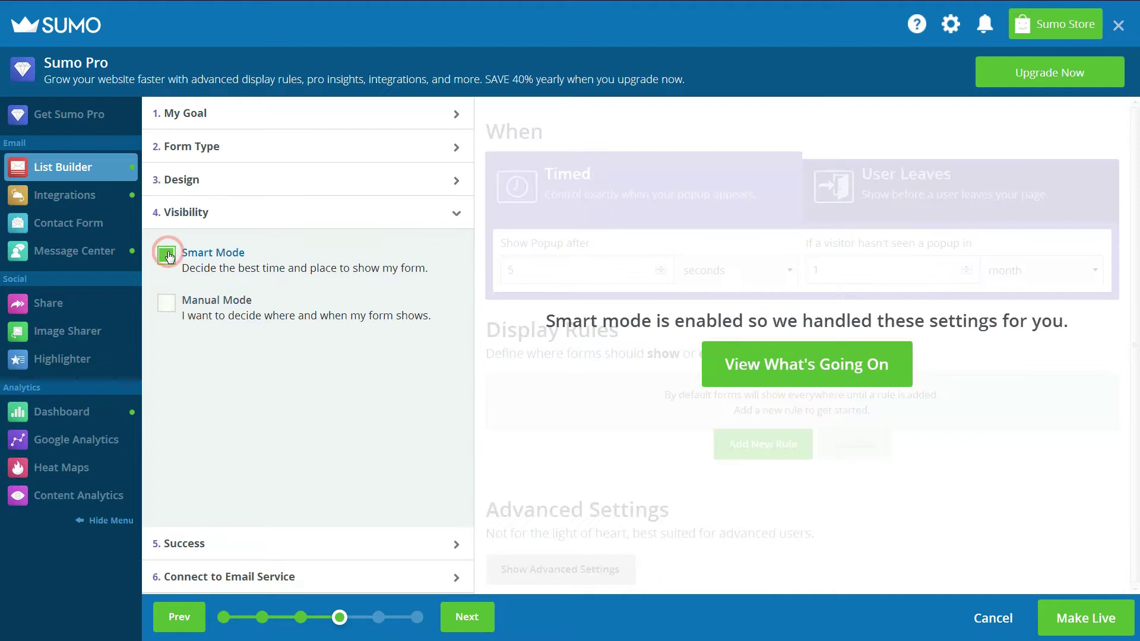
{"action": "left_click", "coordinate": [166, 306]}
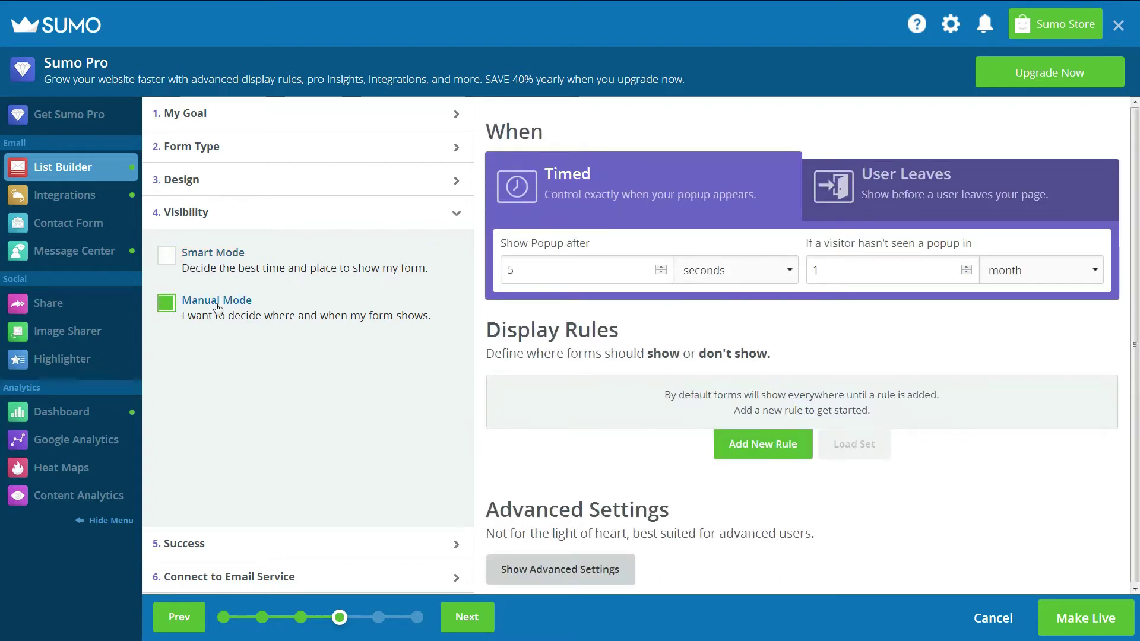
{"action": "left_click", "coordinate": [517, 270]}
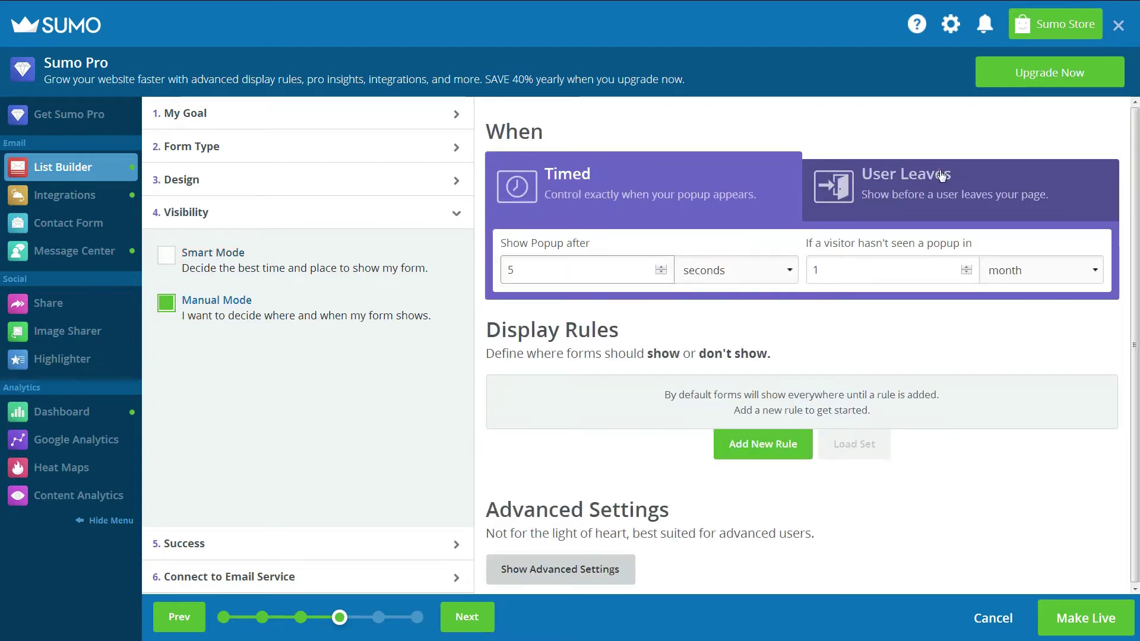
{"action": "left_click", "coordinate": [938, 177]}
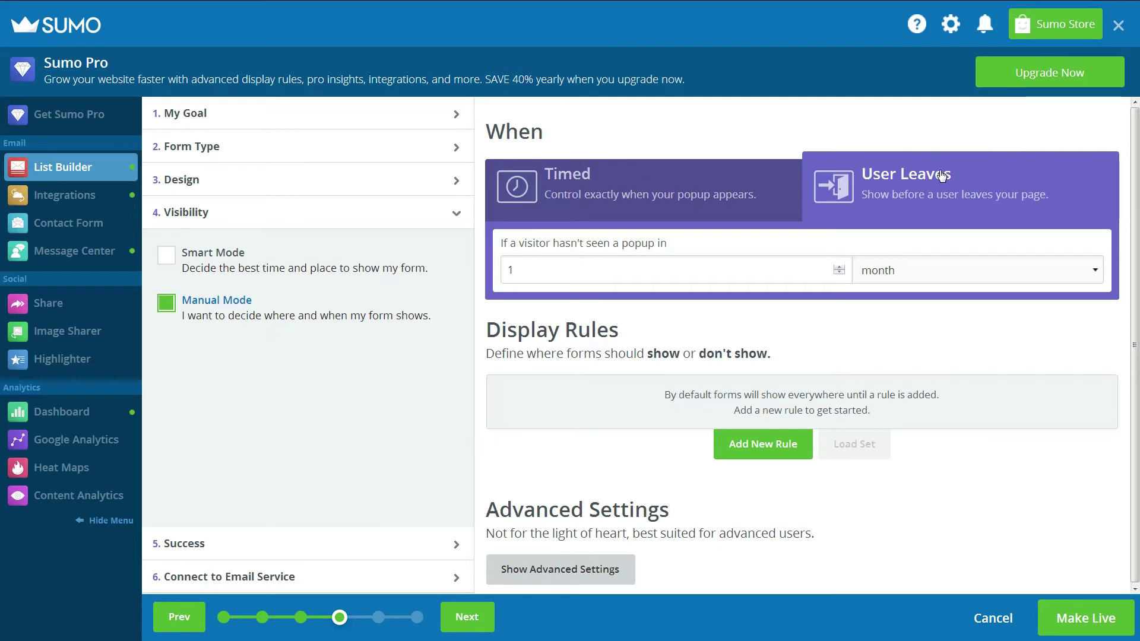
Set the repeat interval to 5 days and start a new display rule.
{"action": "left_click", "coordinate": [839, 268]}
{"action": "left_click", "coordinate": [839, 268]}
{"action": "left_click", "coordinate": [839, 268]}
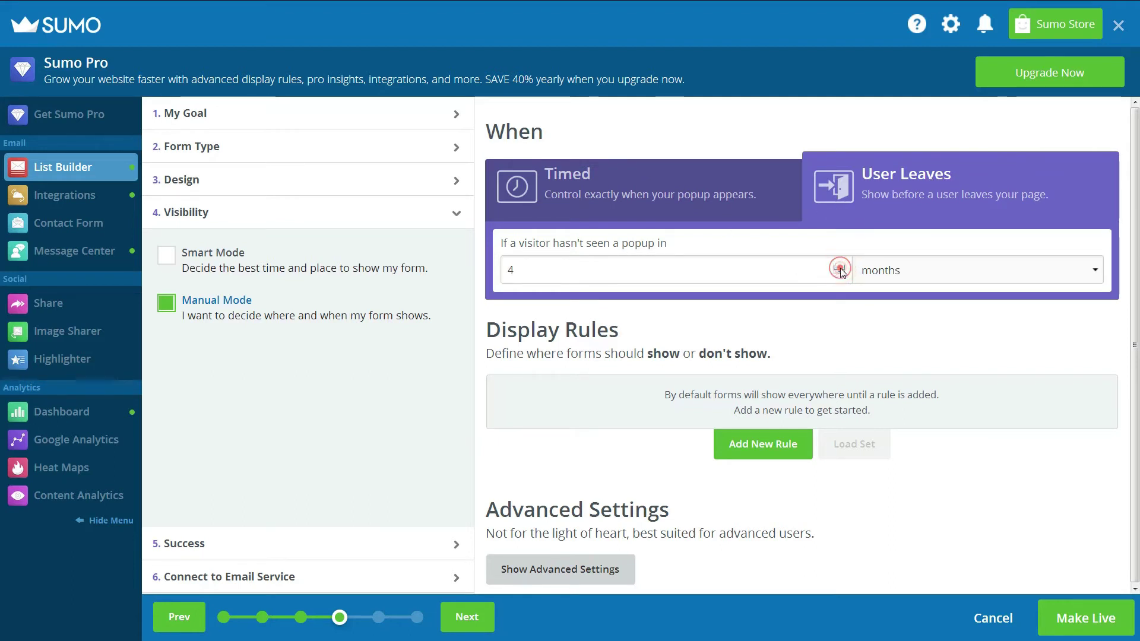
{"action": "left_click", "coordinate": [838, 274]}
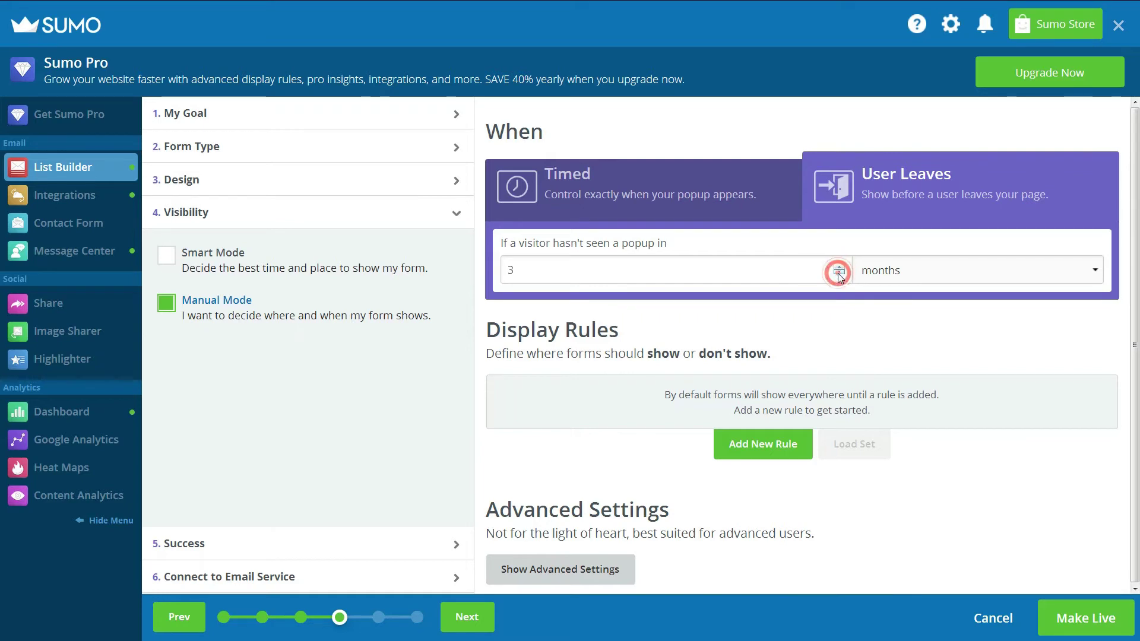
{"action": "left_click", "coordinate": [839, 274]}
{"action": "left_click", "coordinate": [839, 275]}
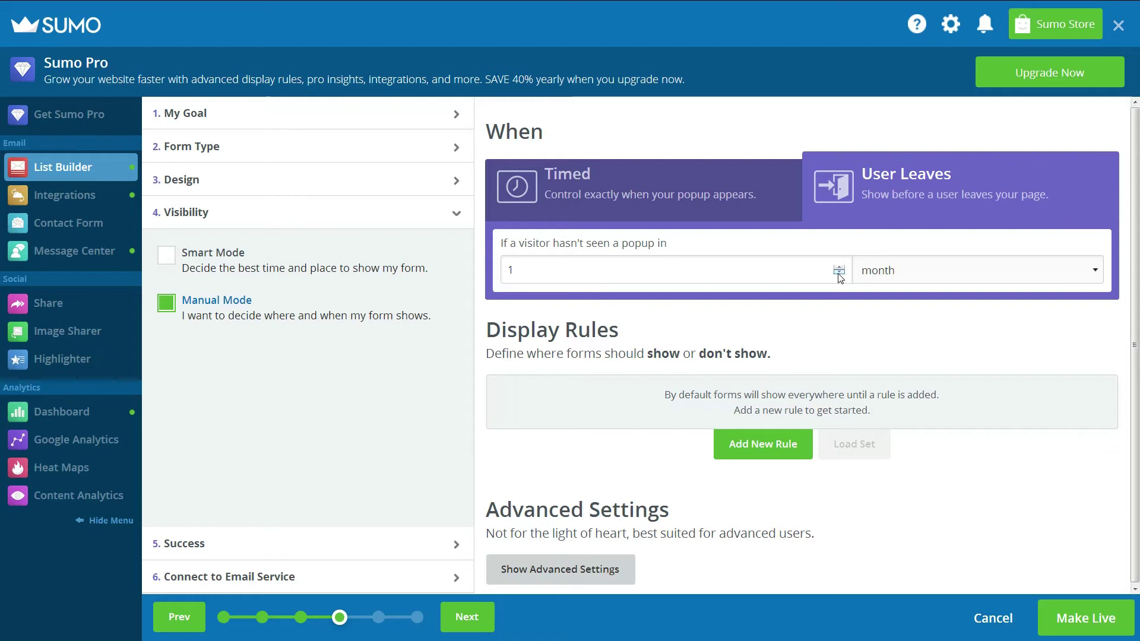
{"action": "left_click", "coordinate": [1090, 274]}
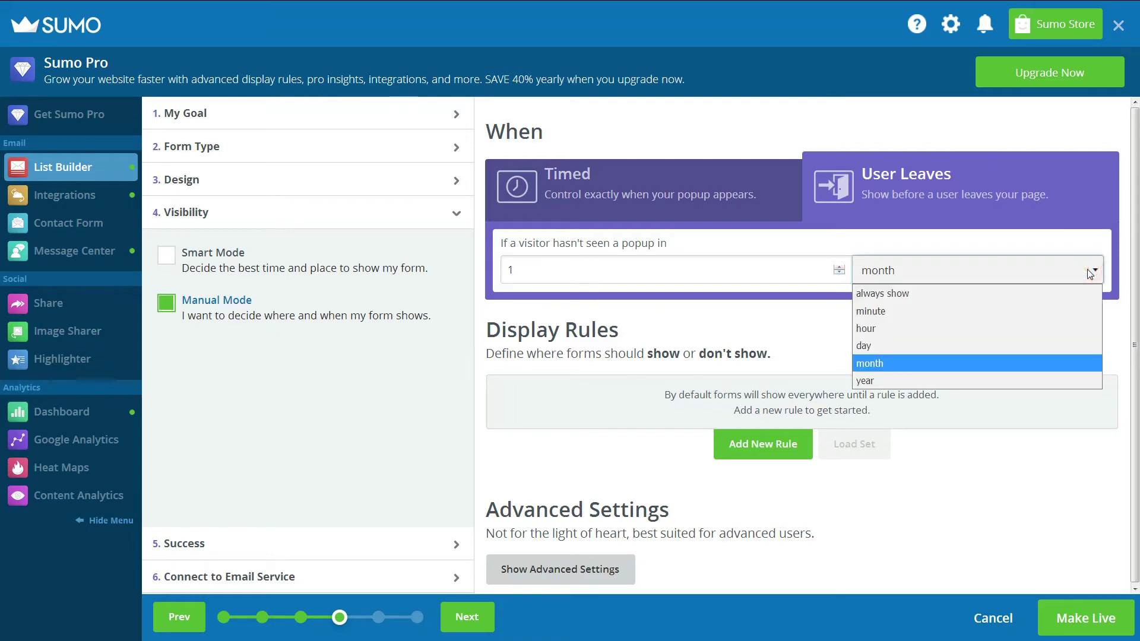
{"action": "left_click", "coordinate": [1089, 274]}
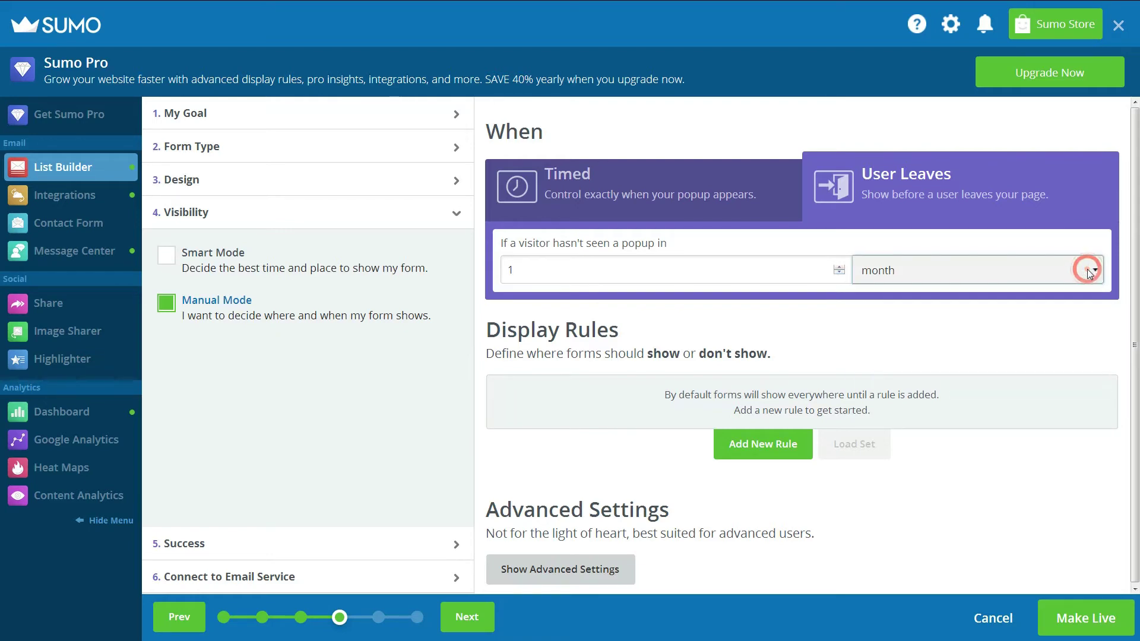
{"action": "left_click", "coordinate": [1089, 272]}
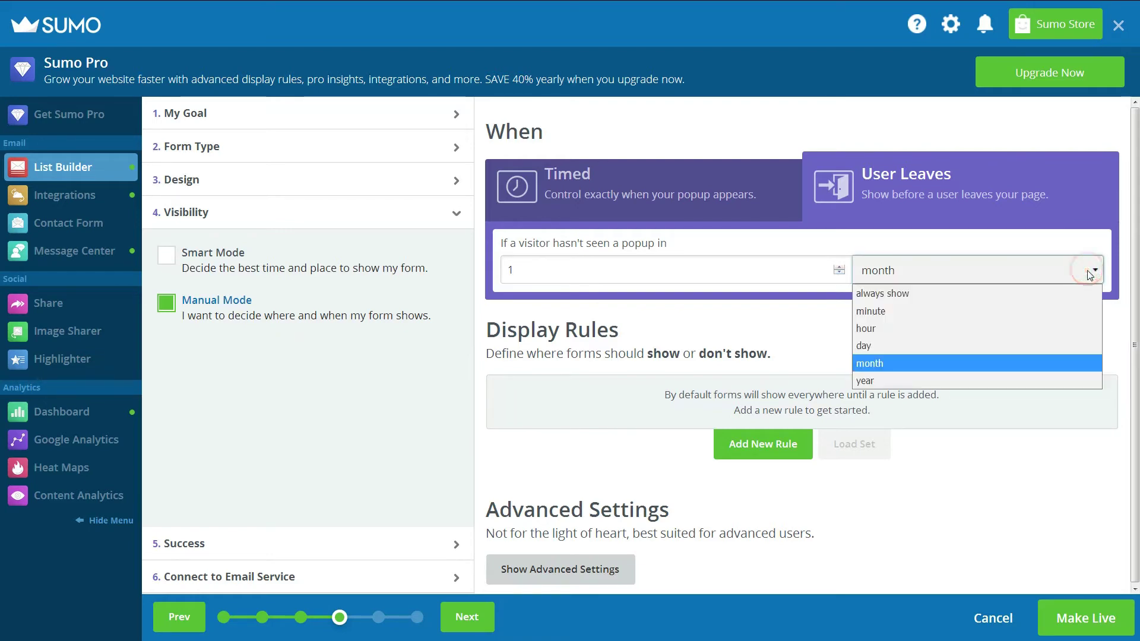
{"action": "left_click", "coordinate": [1051, 345]}
{"action": "left_click", "coordinate": [839, 266]}
{"action": "left_click", "coordinate": [839, 266]}
{"action": "left_click", "coordinate": [839, 267]}
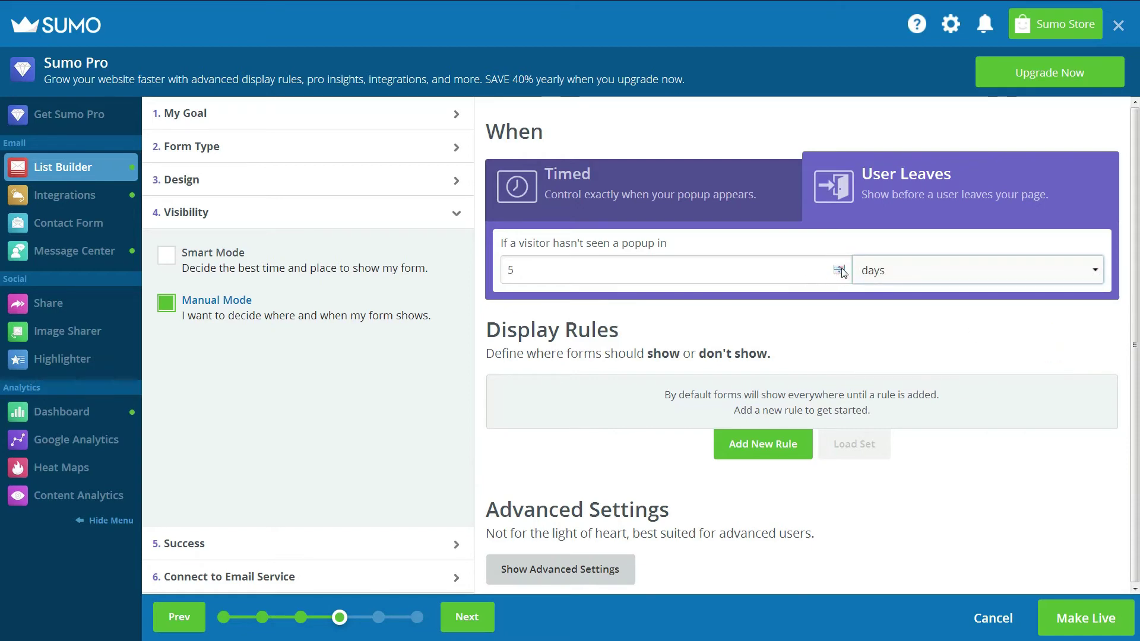
{"action": "left_click", "coordinate": [780, 442]}
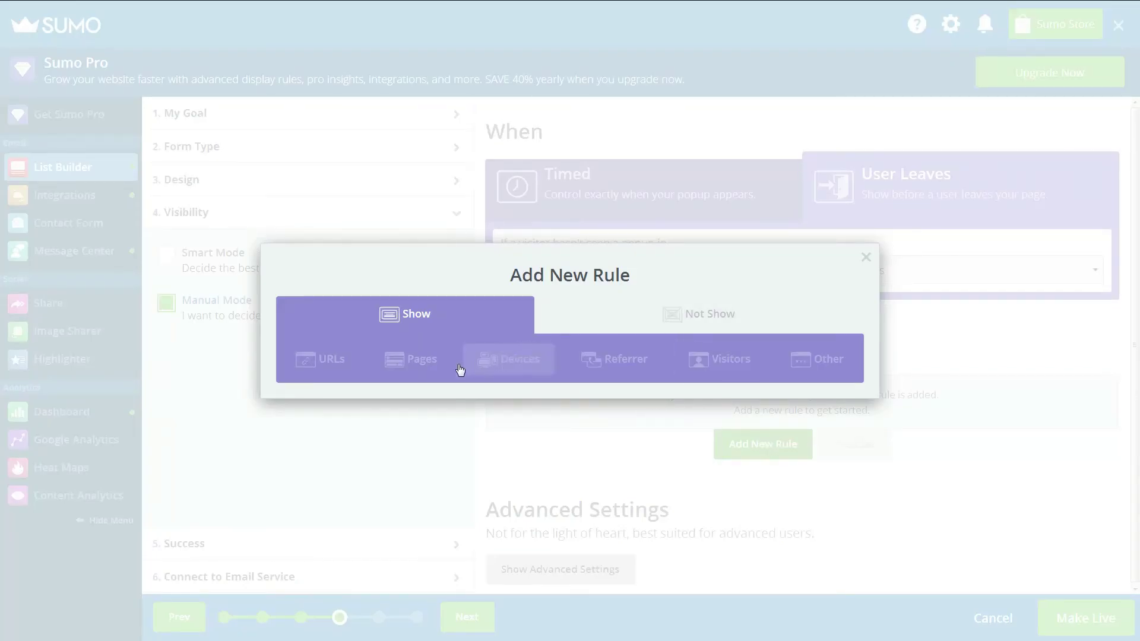
Review the URLs, Pages, Paths, Query Parameter and Hash rule options without adding a rule.
{"action": "left_click", "coordinate": [319, 367]}
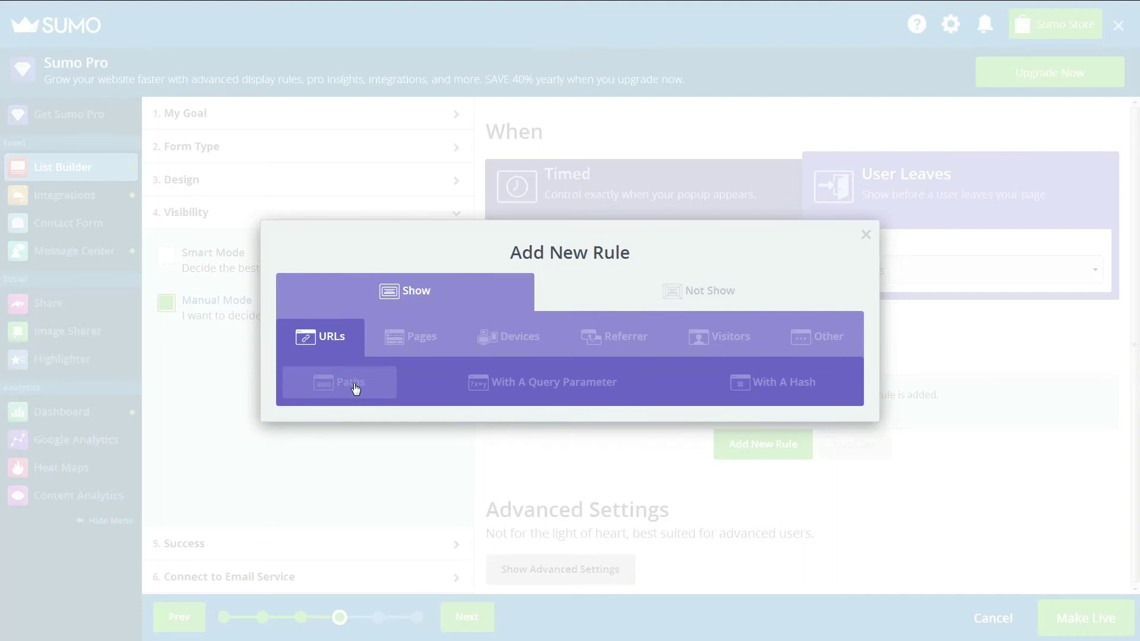
{"action": "left_click", "coordinate": [404, 350]}
{"action": "left_click", "coordinate": [312, 342]}
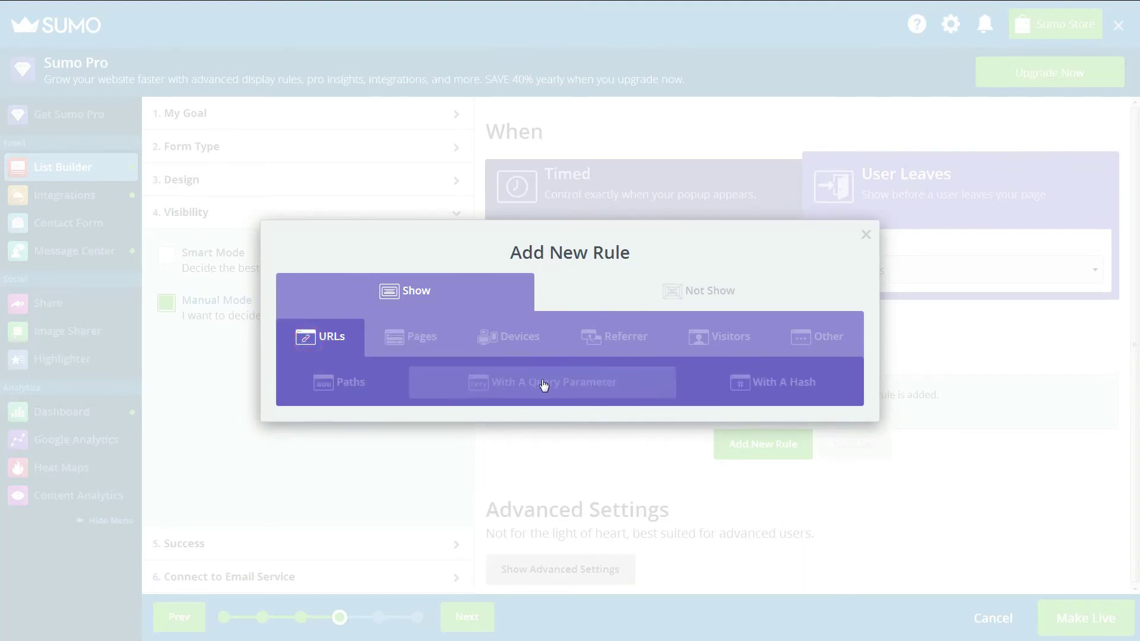
{"action": "left_click", "coordinate": [330, 386]}
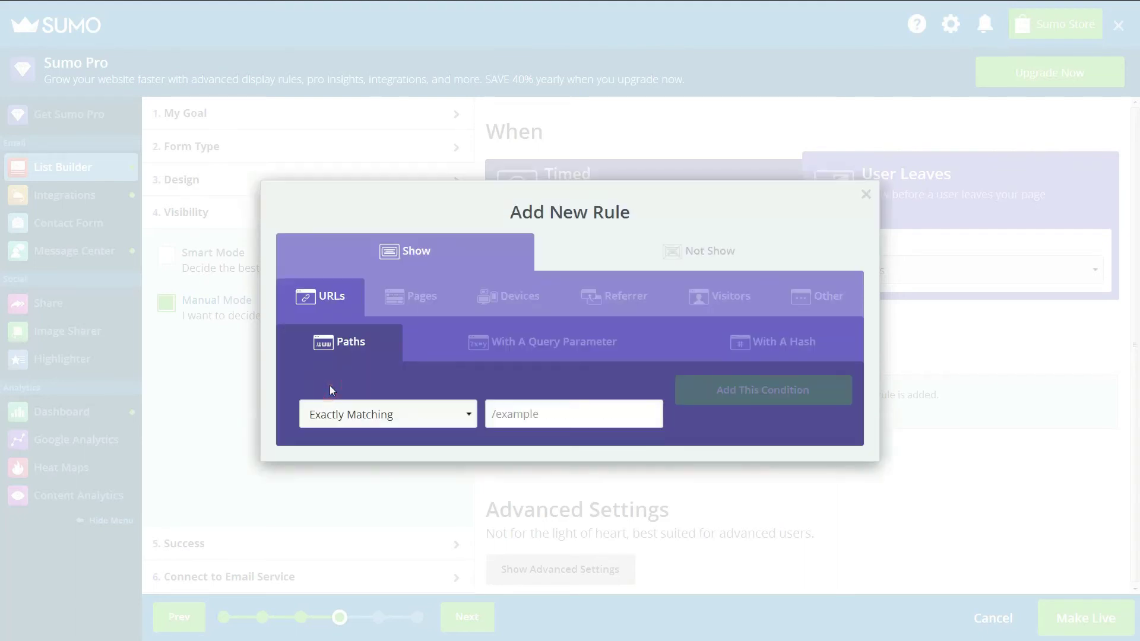
{"action": "left_click", "coordinate": [520, 351]}
{"action": "left_click", "coordinate": [785, 343]}
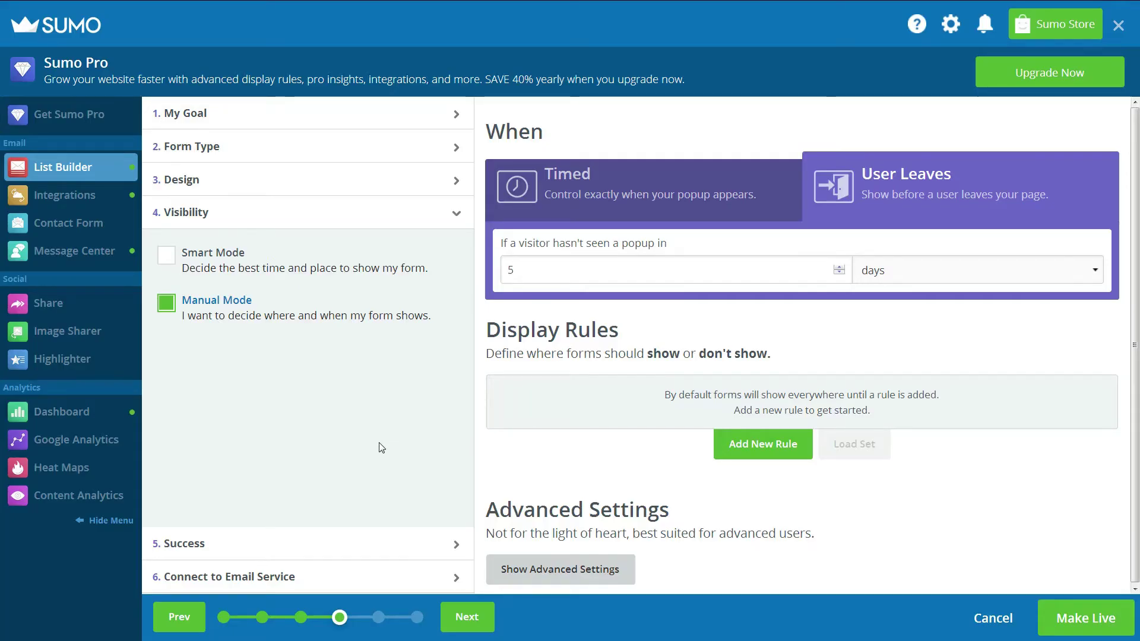
On the Success step, keep redirecting subscribers to a URL rather than a content upgrade.
{"action": "left_click", "coordinate": [458, 543]}
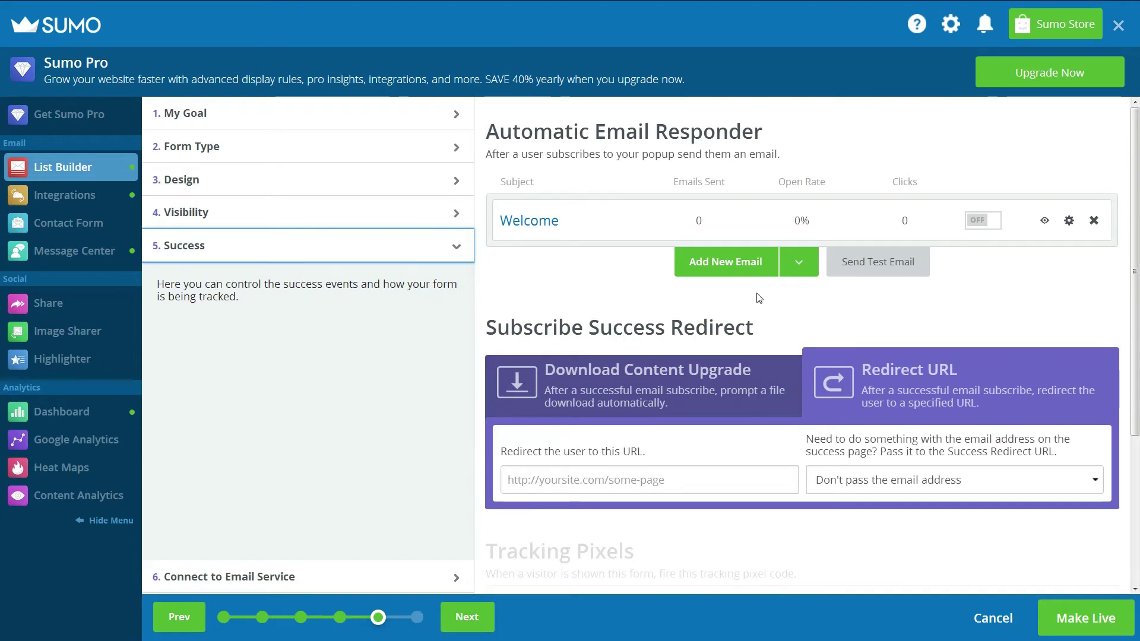
{"action": "left_click", "coordinate": [664, 390]}
{"action": "left_click", "coordinate": [860, 383]}
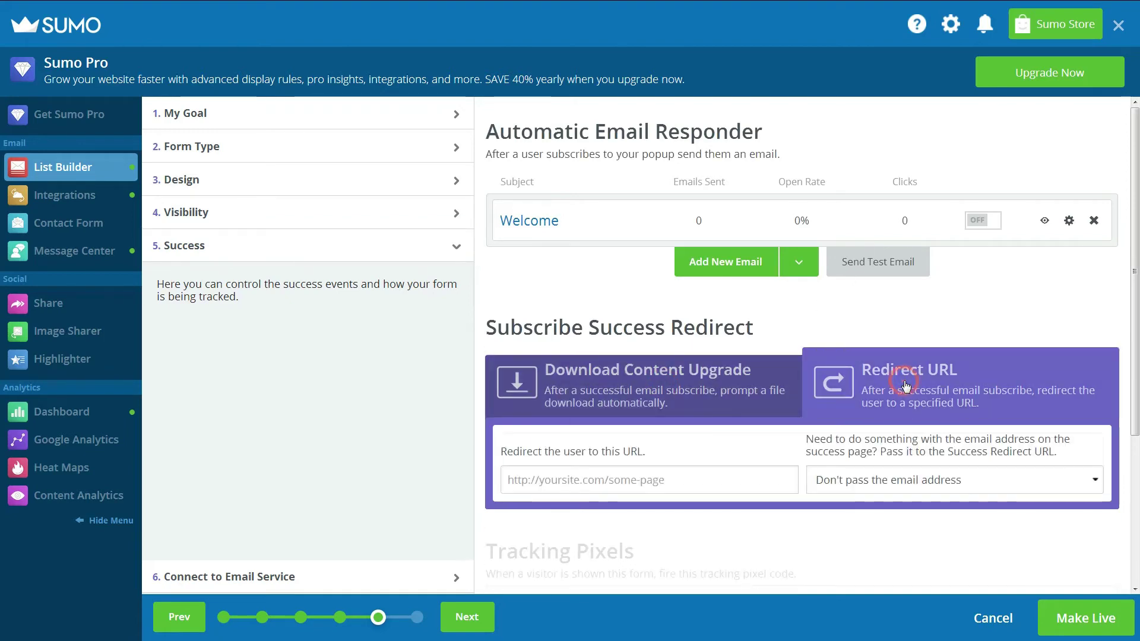
Save a new email using the Welcome template as the automatic responder.
{"action": "left_click", "coordinate": [751, 275]}
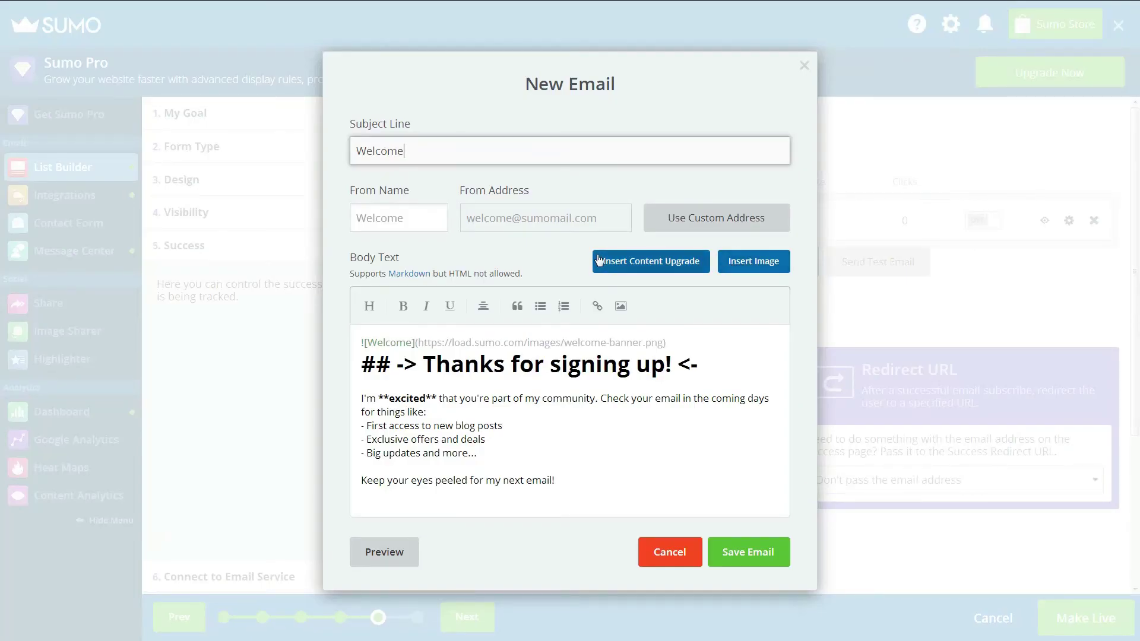
{"action": "left_click", "coordinate": [408, 217]}
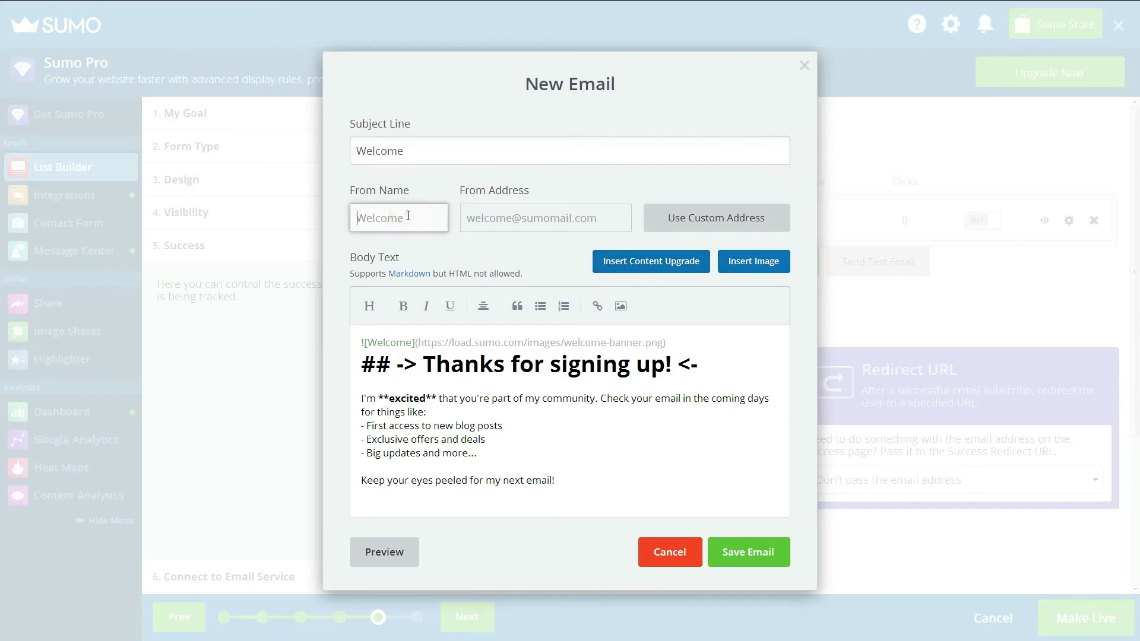
{"action": "left_click", "coordinate": [538, 161]}
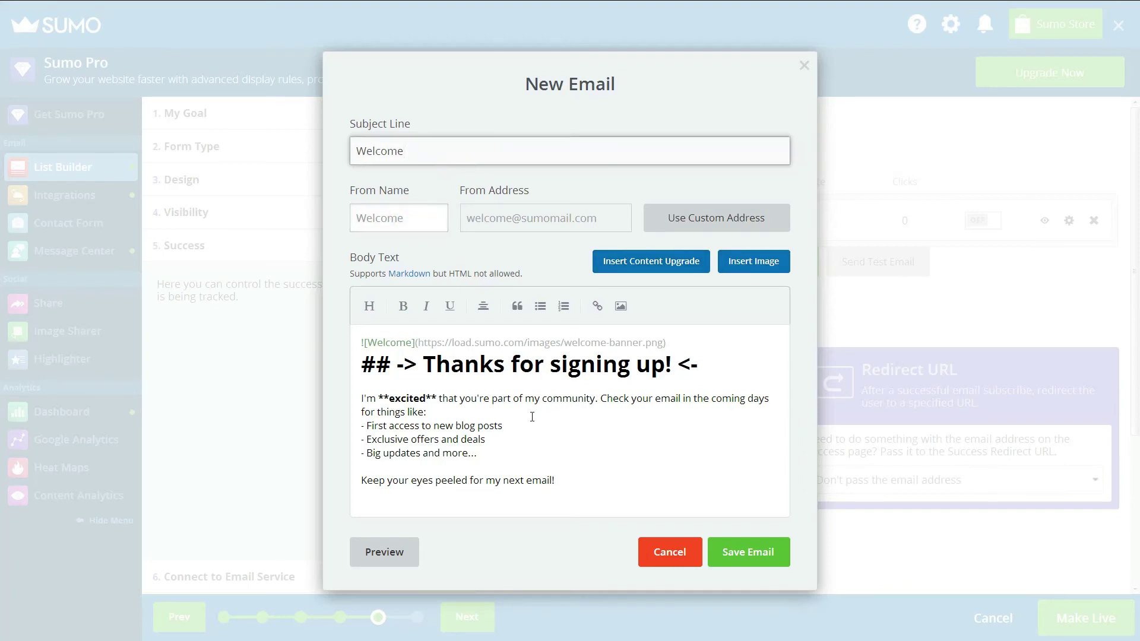
{"action": "left_click", "coordinate": [748, 552]}
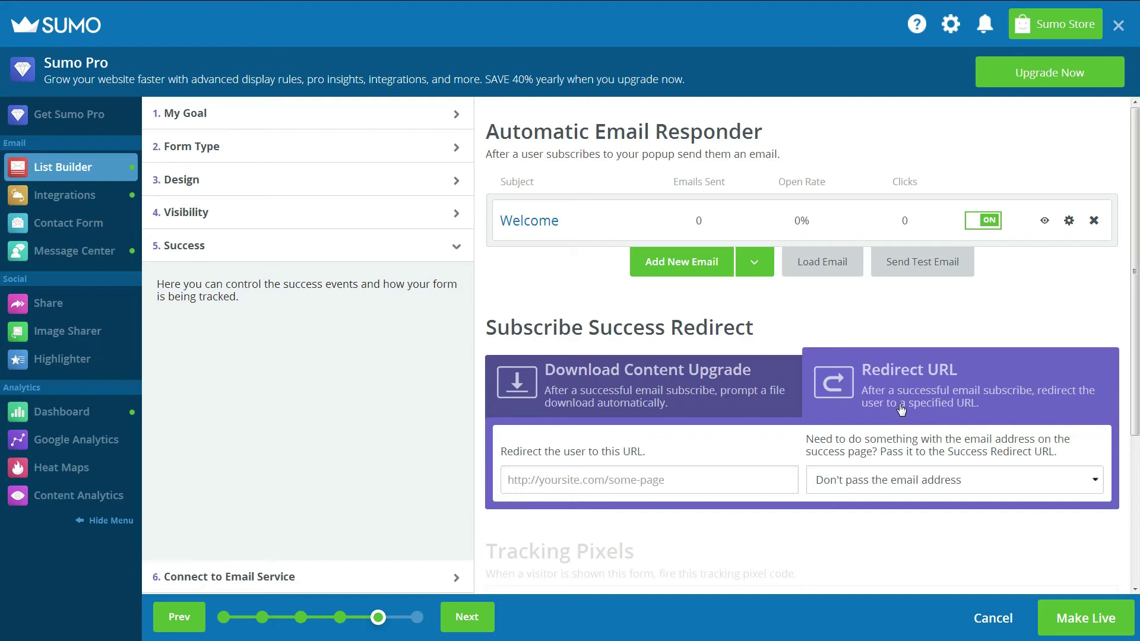
{"action": "left_click", "coordinate": [629, 380]}
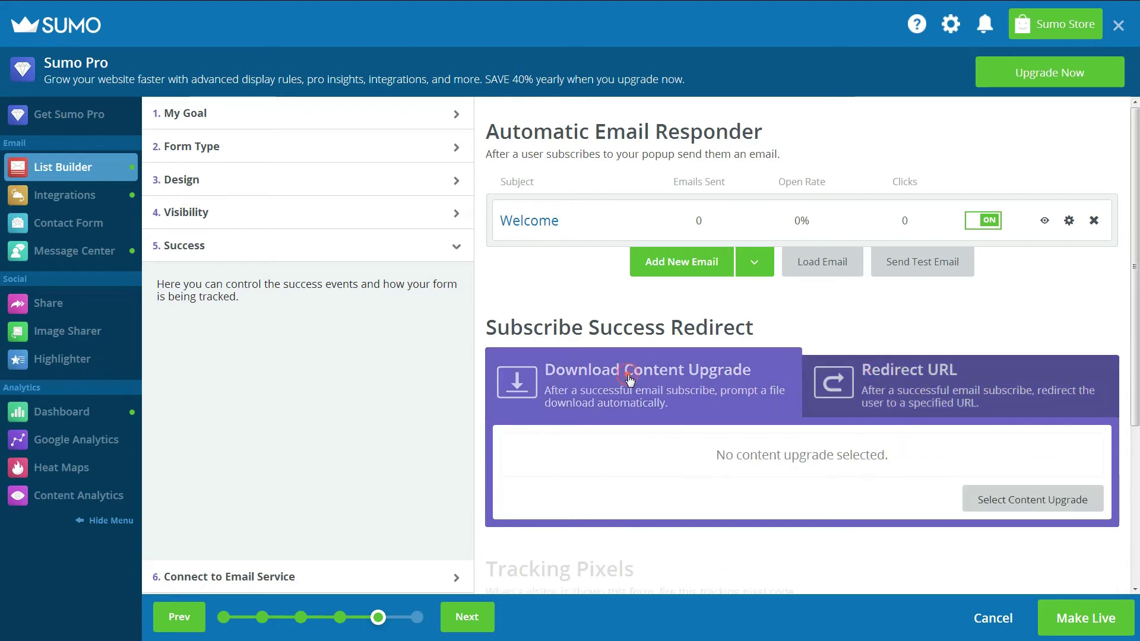
{"action": "left_click", "coordinate": [1016, 511]}
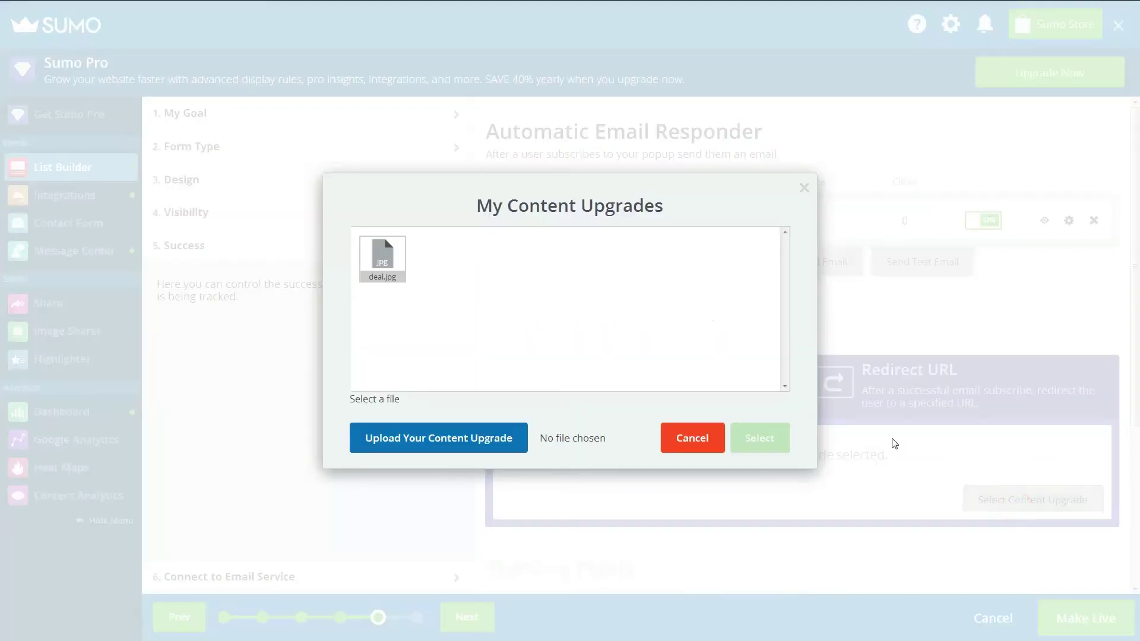
{"action": "left_click", "coordinate": [693, 438]}
{"action": "left_click", "coordinate": [888, 390]}
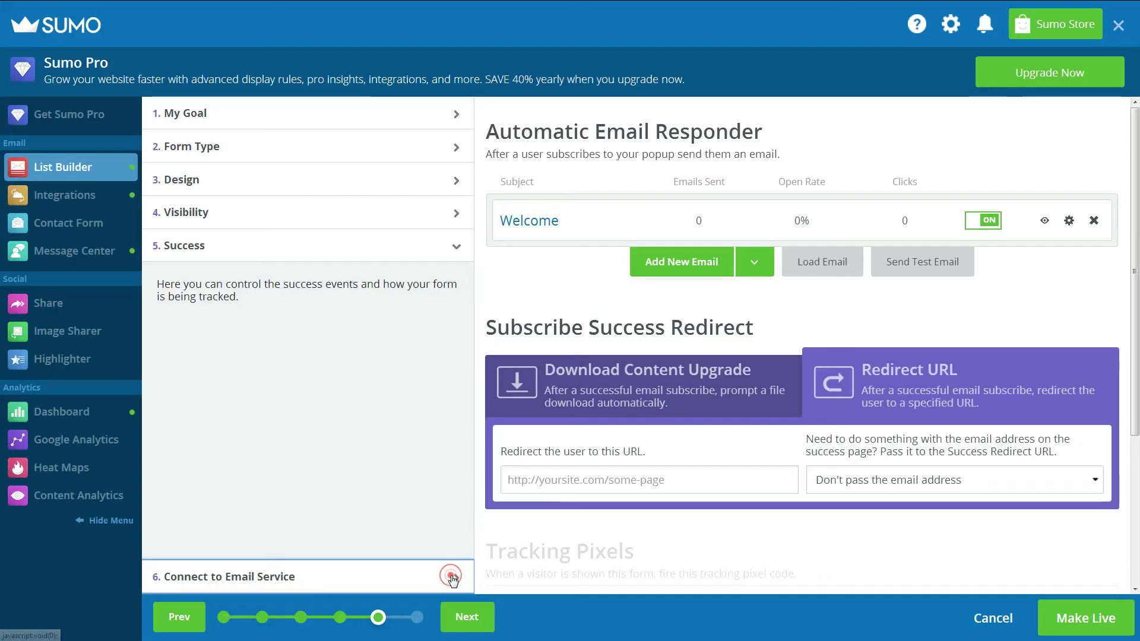
Review the locked email service integrations and paid plans, staying on the free Basic plan.
{"action": "left_click", "coordinate": [450, 577]}
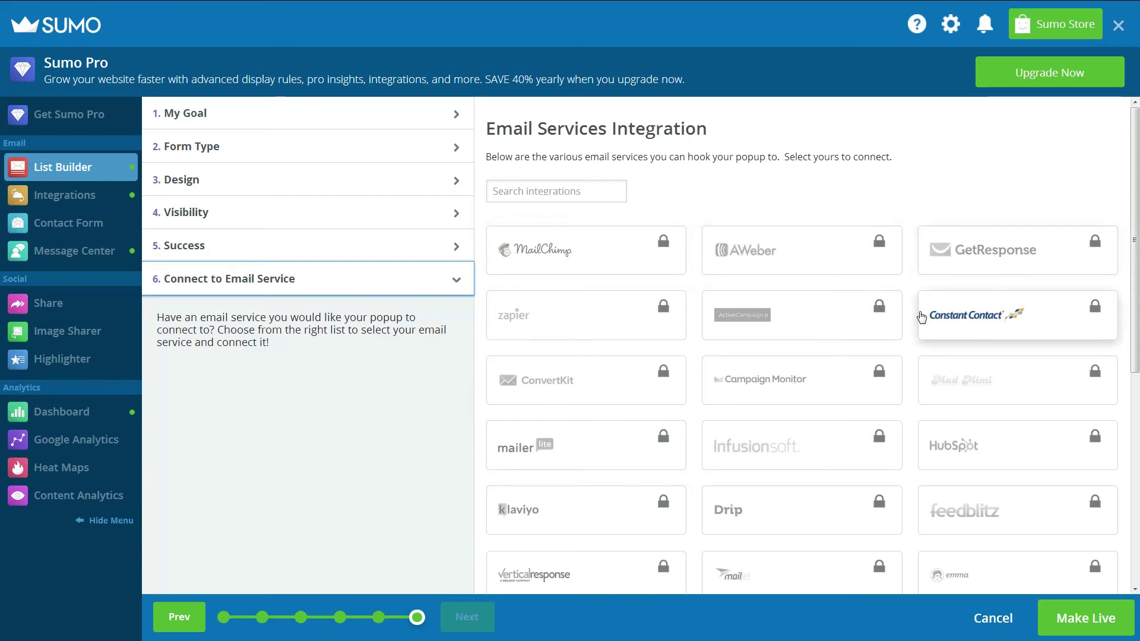
{"action": "scroll", "coordinate": [928, 380], "scroll_direction": "down", "scroll_amount": 1}
{"action": "scroll", "coordinate": [927, 380], "scroll_direction": "down", "scroll_amount": 5}
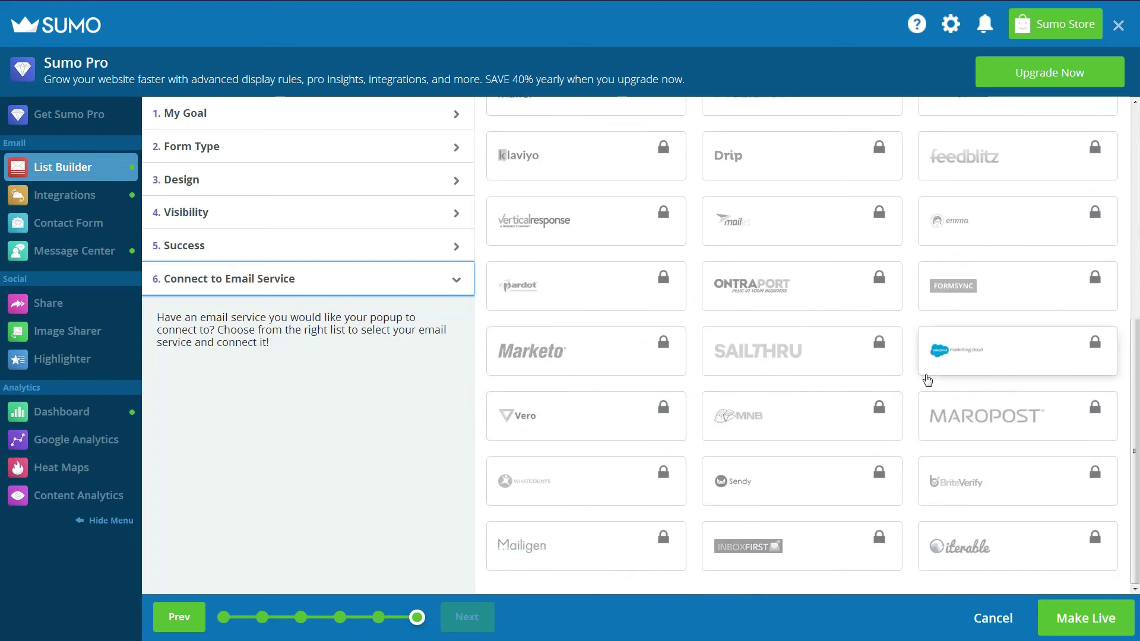
{"action": "scroll", "coordinate": [926, 377], "scroll_direction": "up", "scroll_amount": 7}
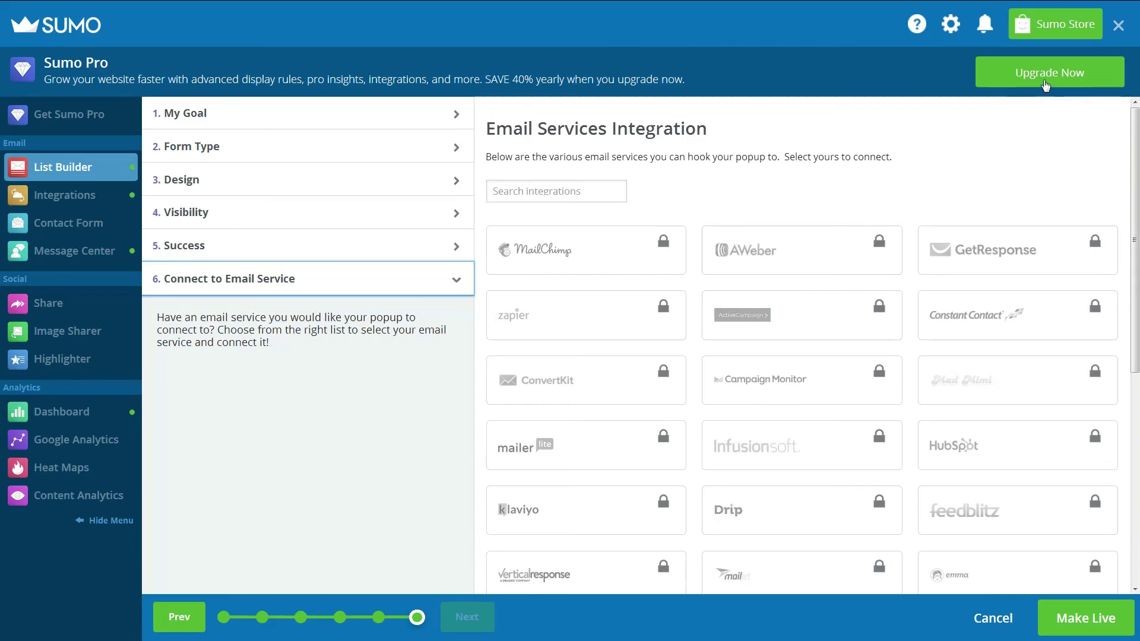
{"action": "left_click", "coordinate": [1019, 69]}
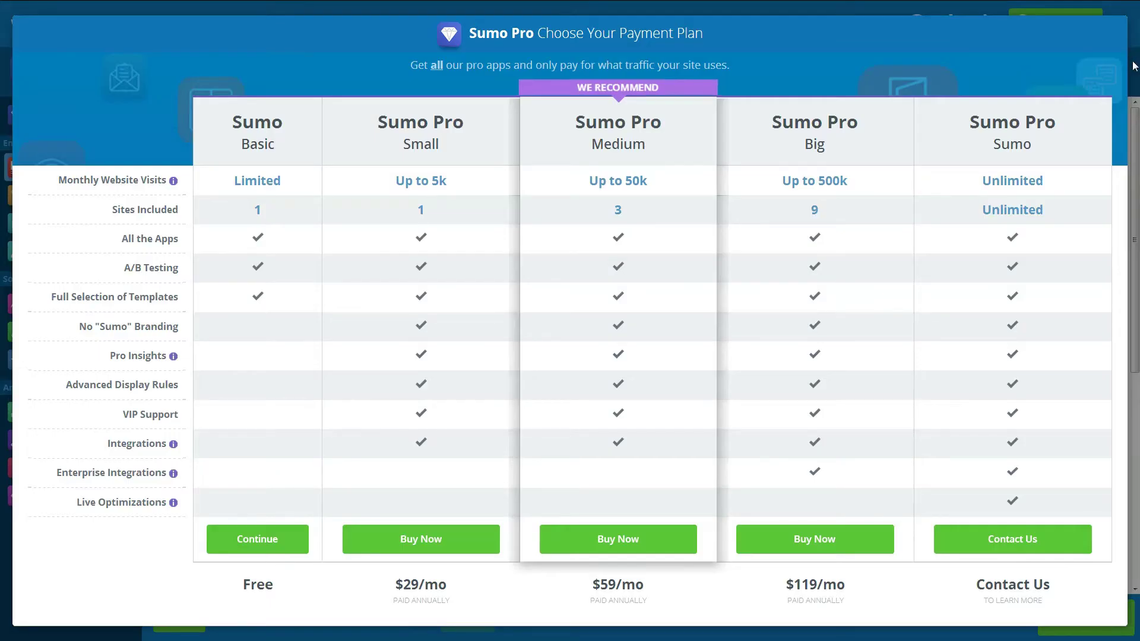
{"action": "left_click", "coordinate": [257, 540]}
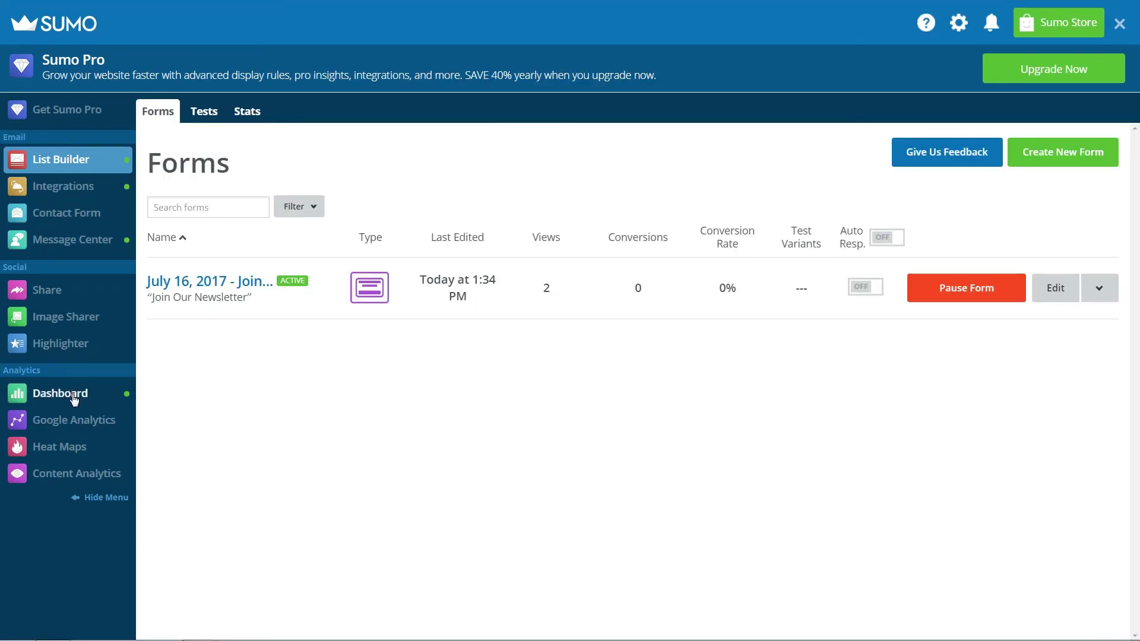
Show this week's stats on the Dashboard.
{"action": "left_click", "coordinate": [73, 396]}
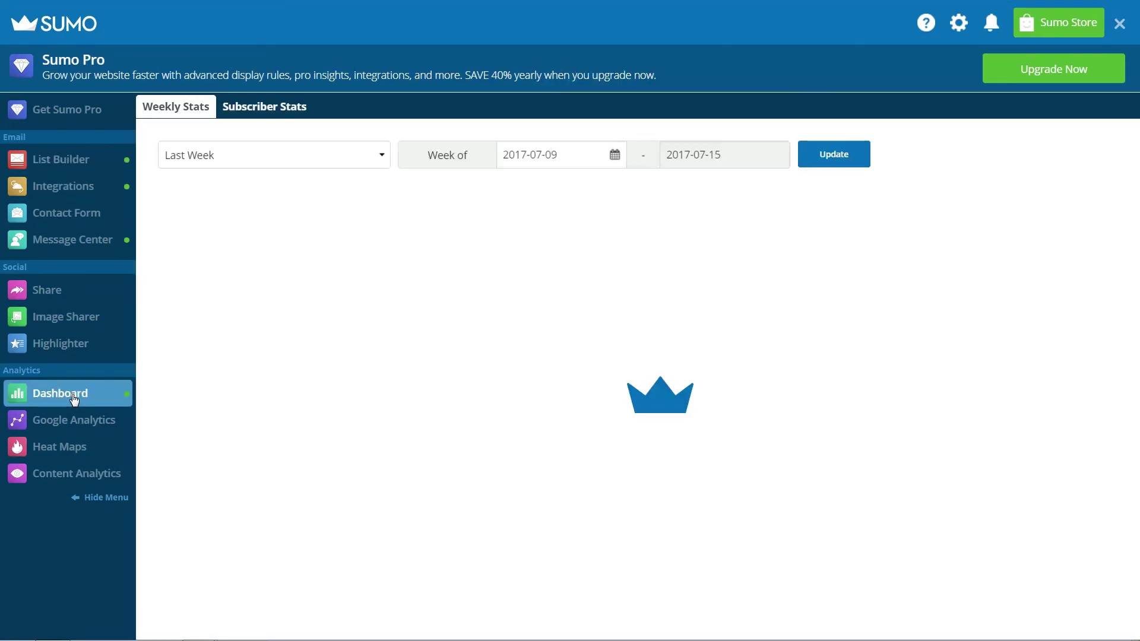
{"action": "left_click", "coordinate": [379, 159]}
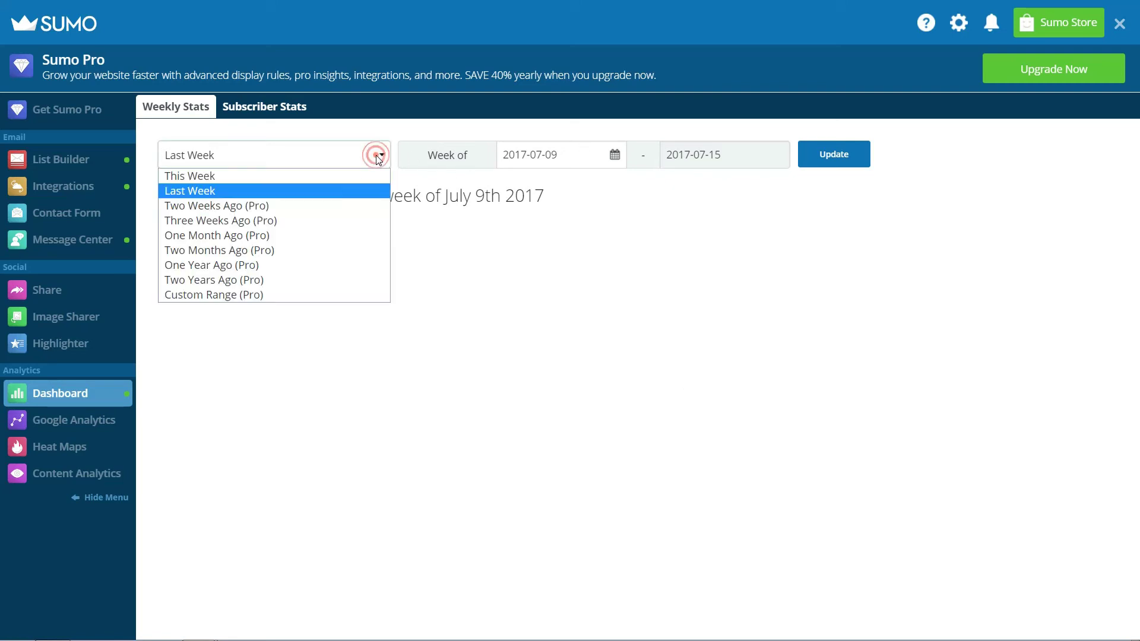
{"action": "left_click", "coordinate": [363, 177]}
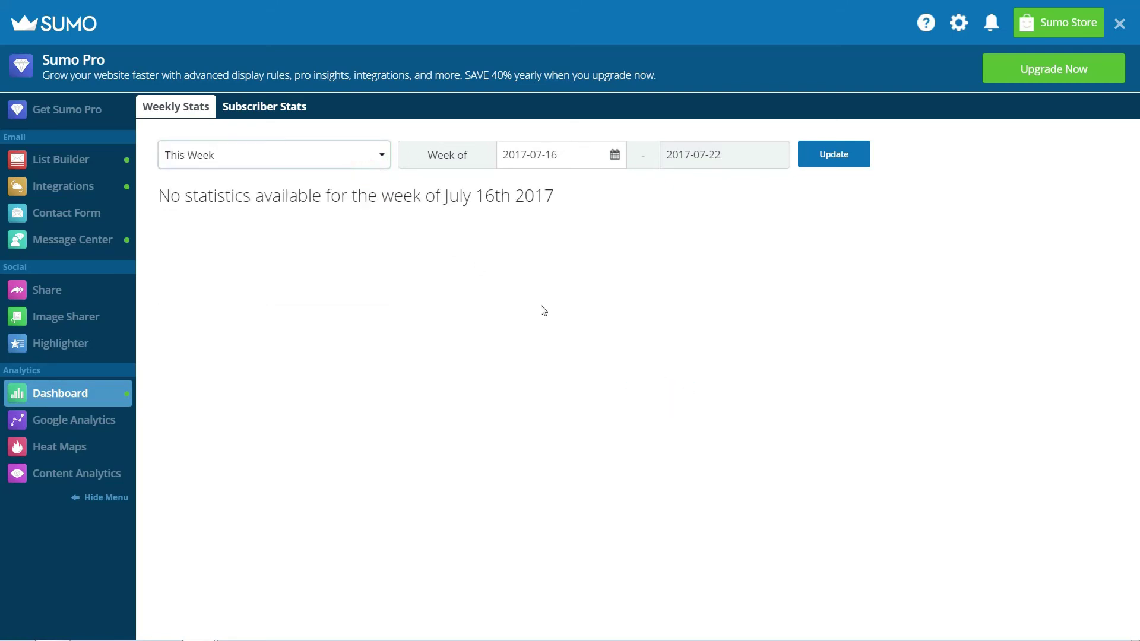
Download the Join Our Newsletter form's data as a CSV from List Builder.
{"action": "left_click", "coordinate": [77, 160]}
{"action": "left_click", "coordinate": [1097, 297]}
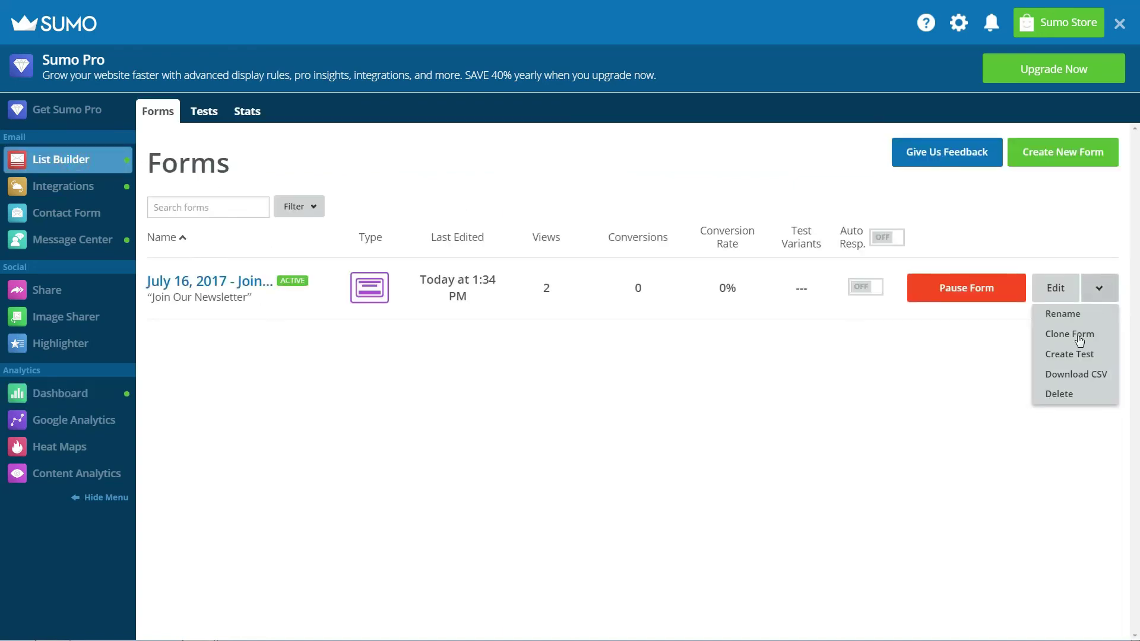
{"action": "left_click", "coordinate": [1074, 375]}
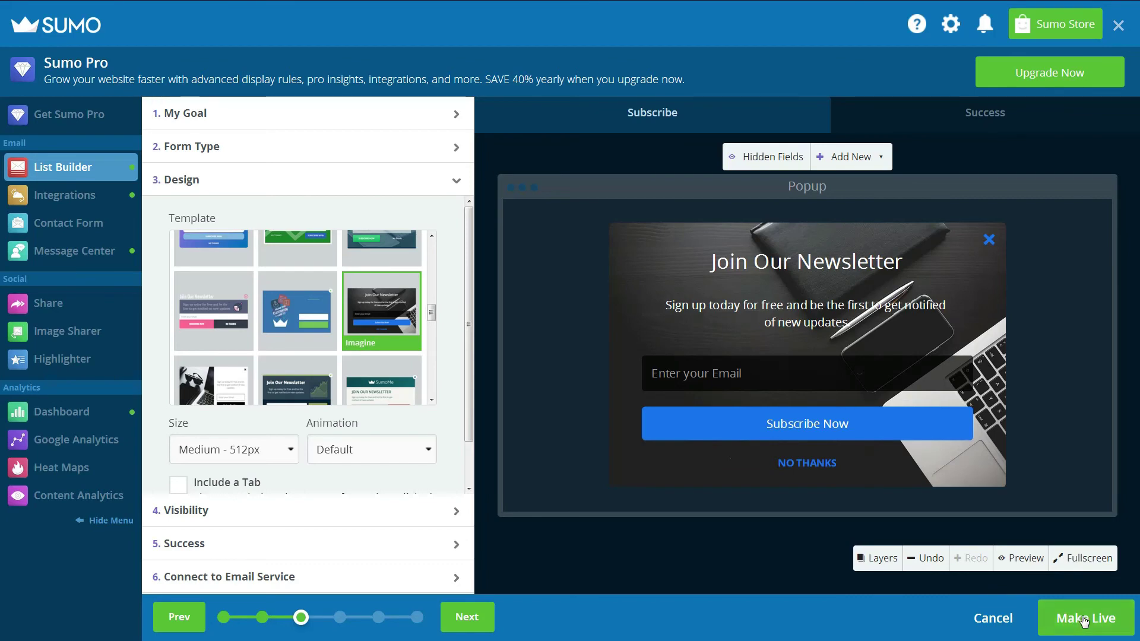
Make the Join Our Newsletter popup live on the site.
{"action": "left_click", "coordinate": [1084, 621]}
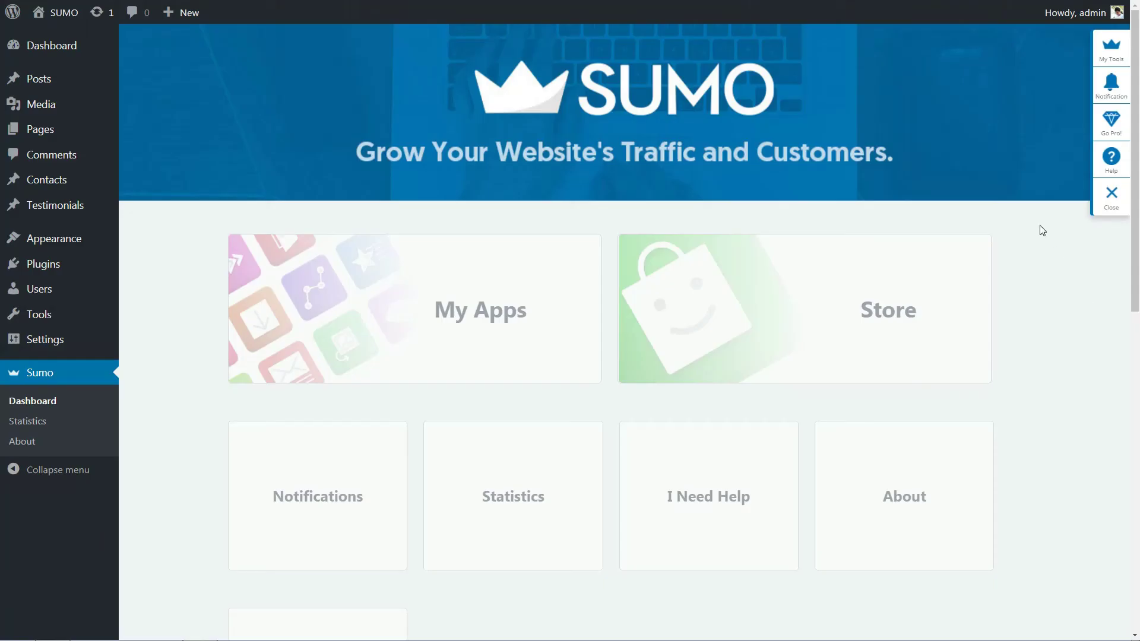
Show the Sumo Pro payment plans via the Go Pro diamond icon in the sidebar.
{"action": "left_click", "coordinate": [1111, 122]}
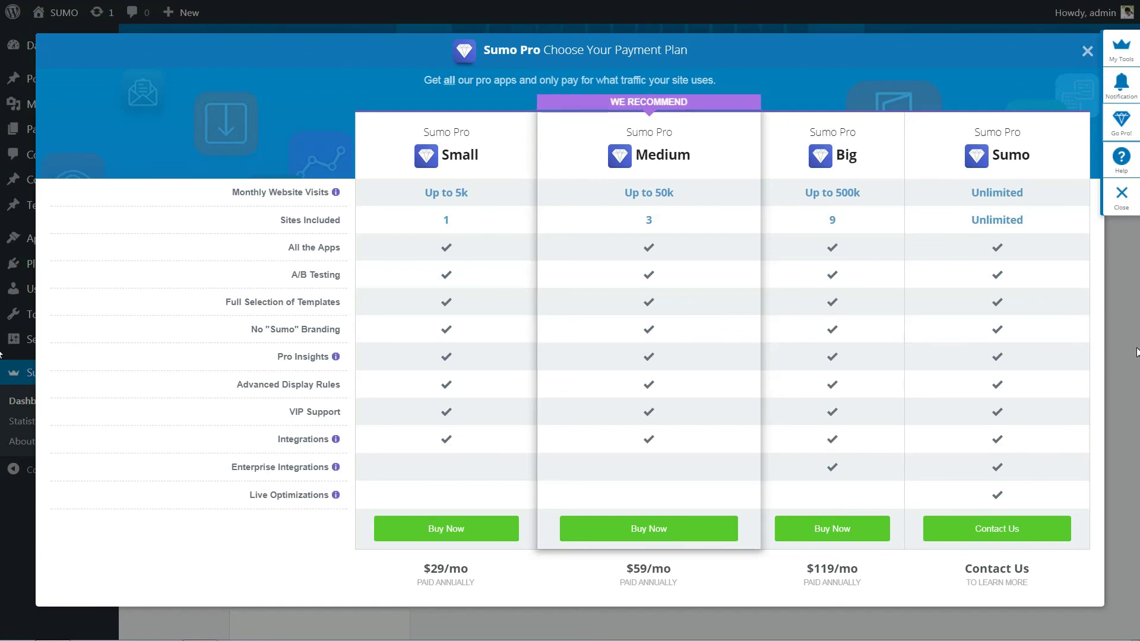
Dismiss the Sumo sidebar and pricing overview, stay on the free plan, and go to List Builder.
{"action": "left_click", "coordinate": [1117, 197]}
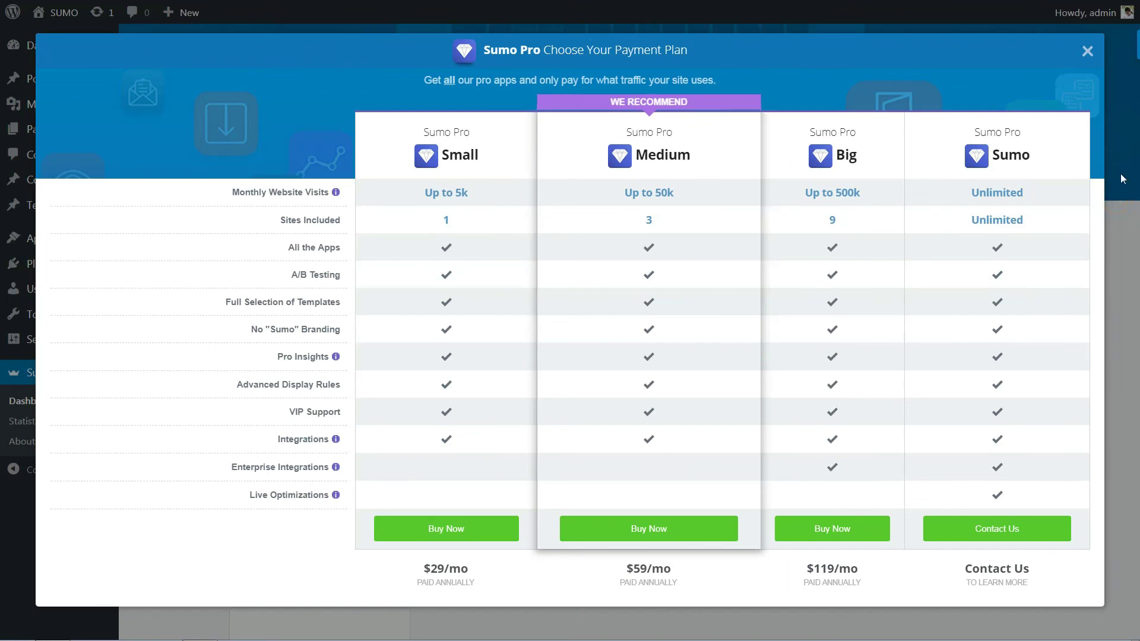
{"action": "left_click", "coordinate": [1088, 52]}
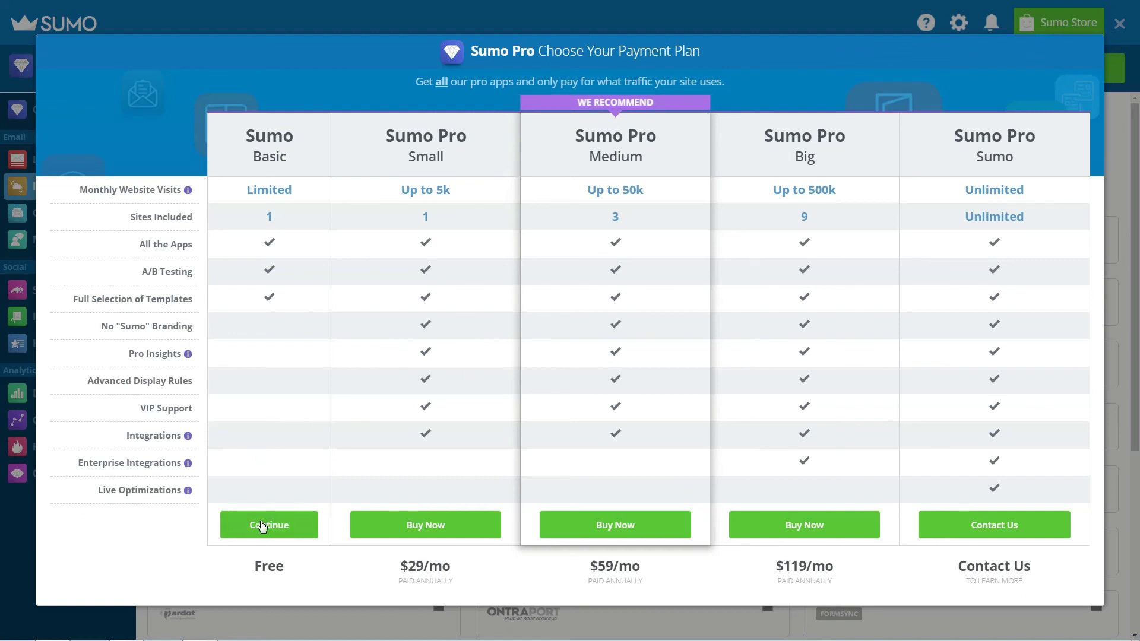
{"action": "left_click", "coordinate": [264, 525]}
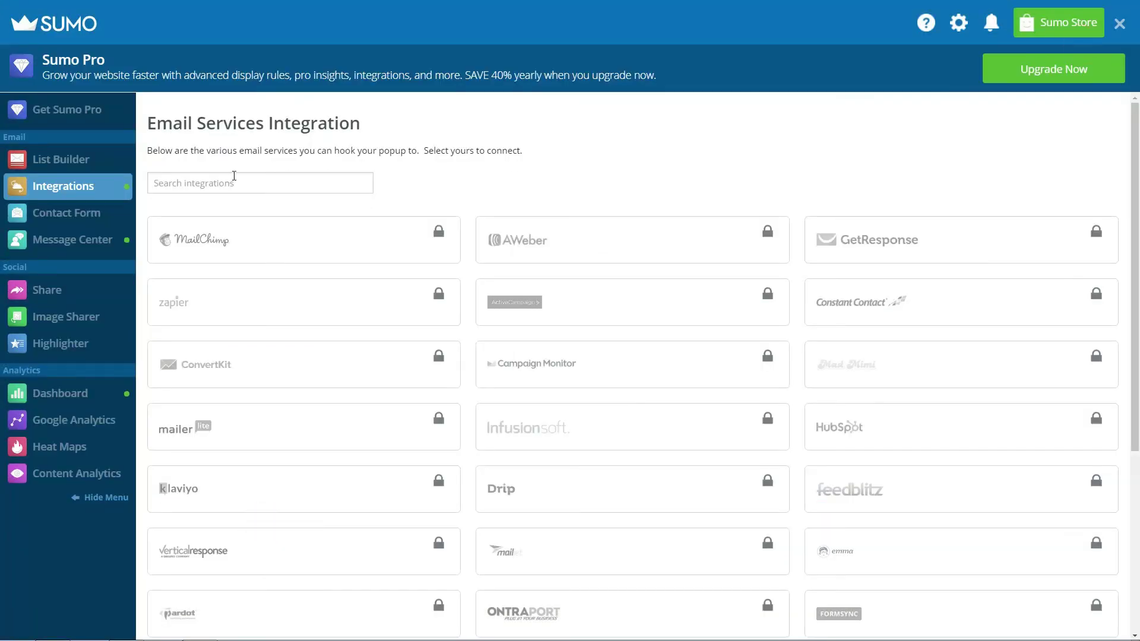
{"action": "left_click", "coordinate": [51, 169]}
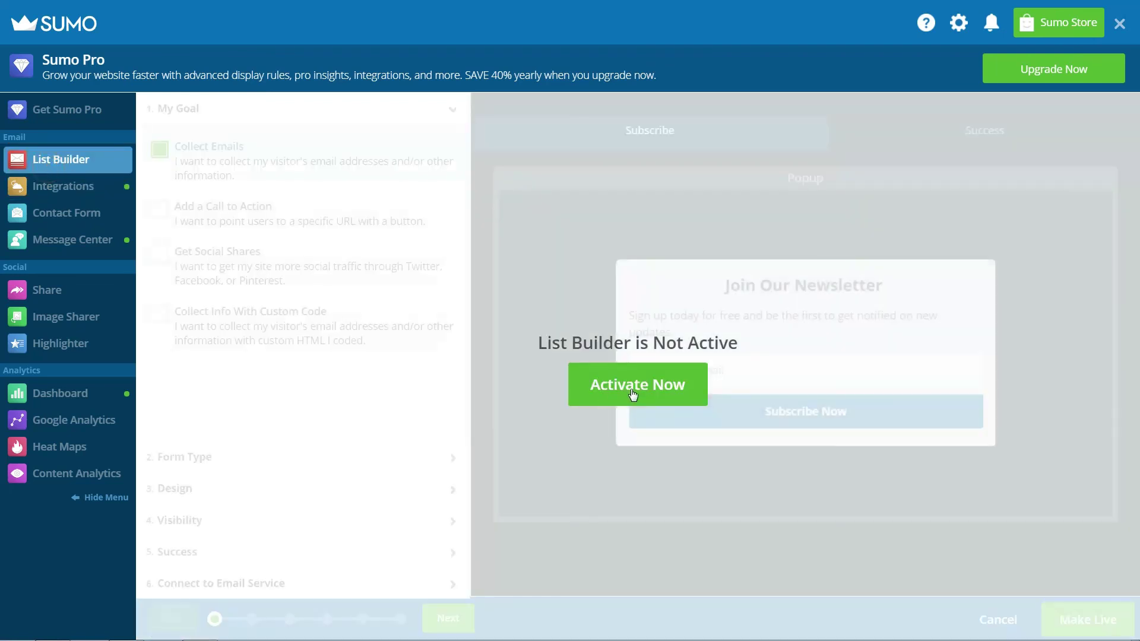